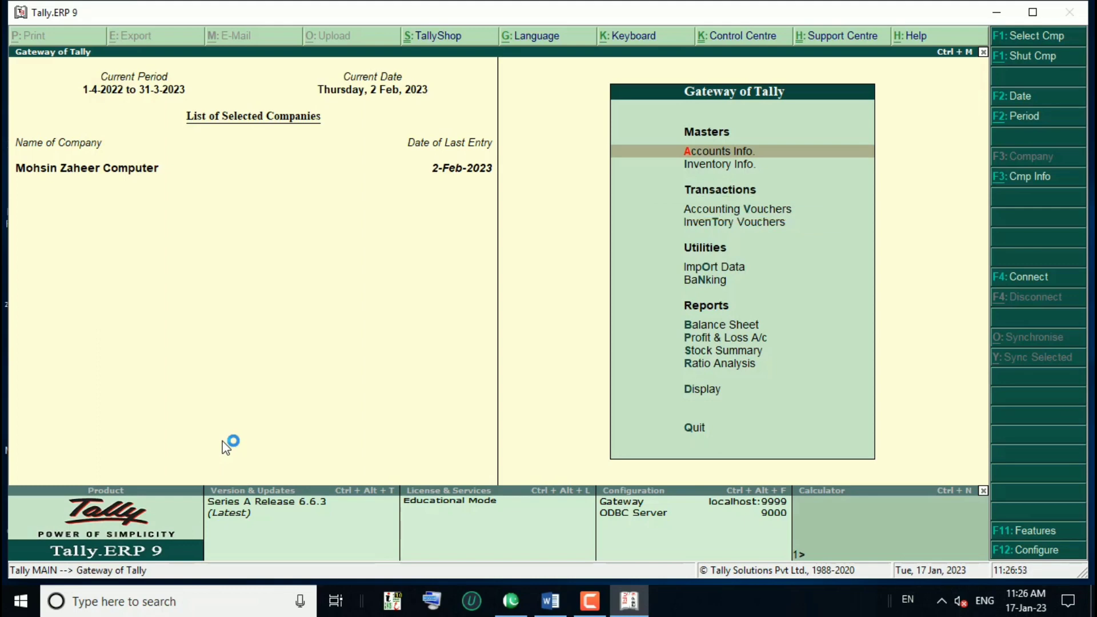
- From accounting voucher entry, enable reversing journals and optional vouchers in the company's accounting features, leaving the other options as they are, and save
{"action": "key", "text": "v"}
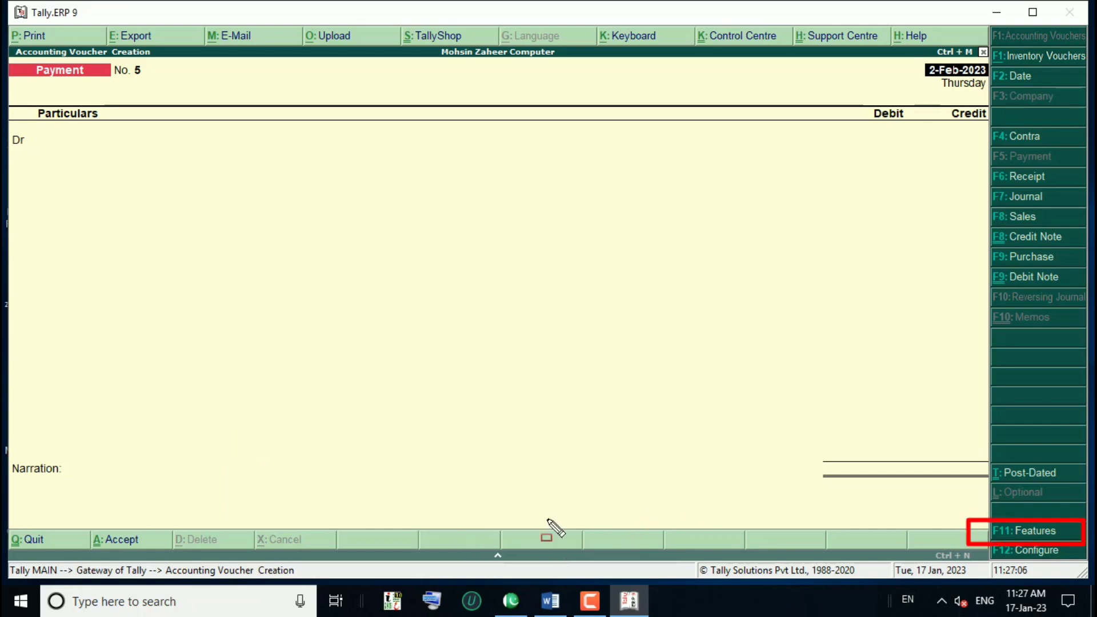
{"action": "key", "text": "F11"}
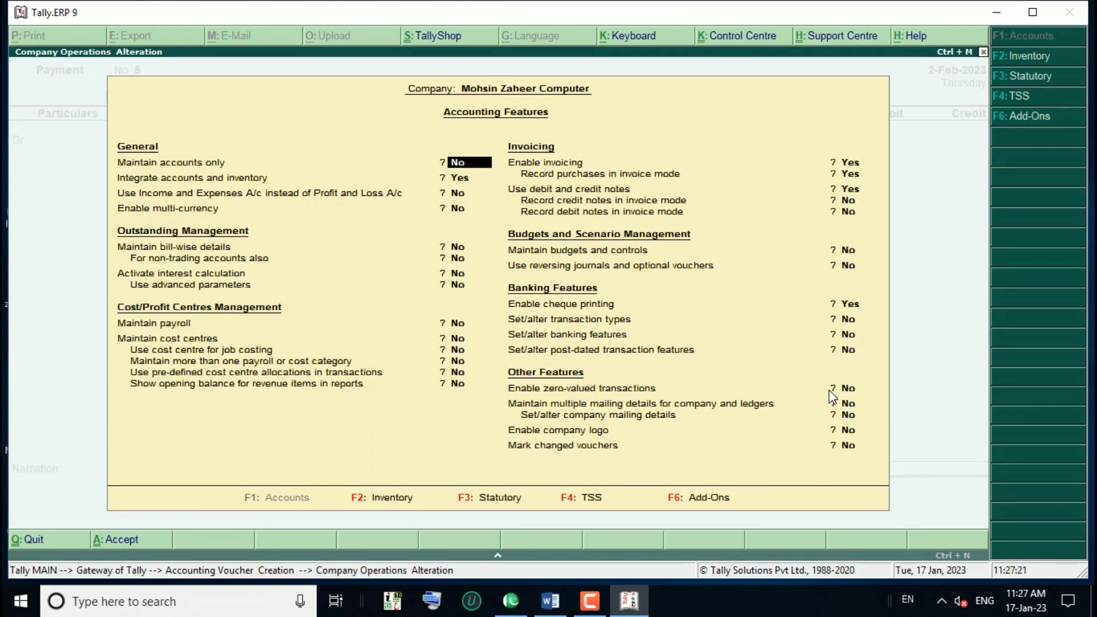
{"action": "key", "text": "Return"}
{"action": "key", "text": "Return"}
{"action": "key", "text": "Return"}
{"action": "key", "text": "Return"}
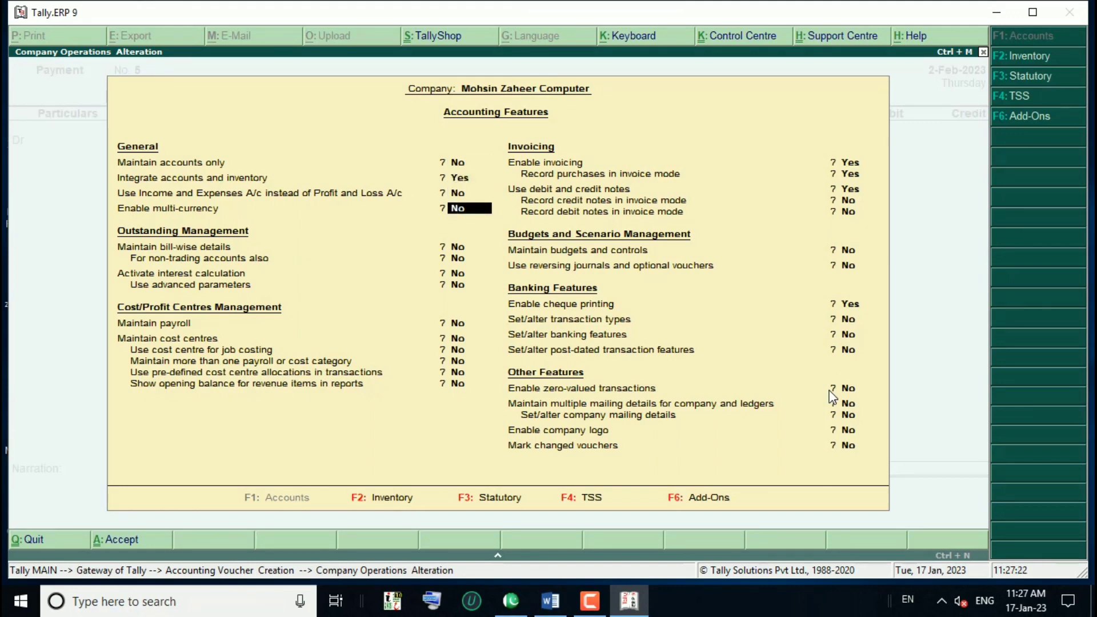
{"action": "key", "text": "Return"}
{"action": "key", "text": "Return"}
{"action": "key", "text": "Return"}
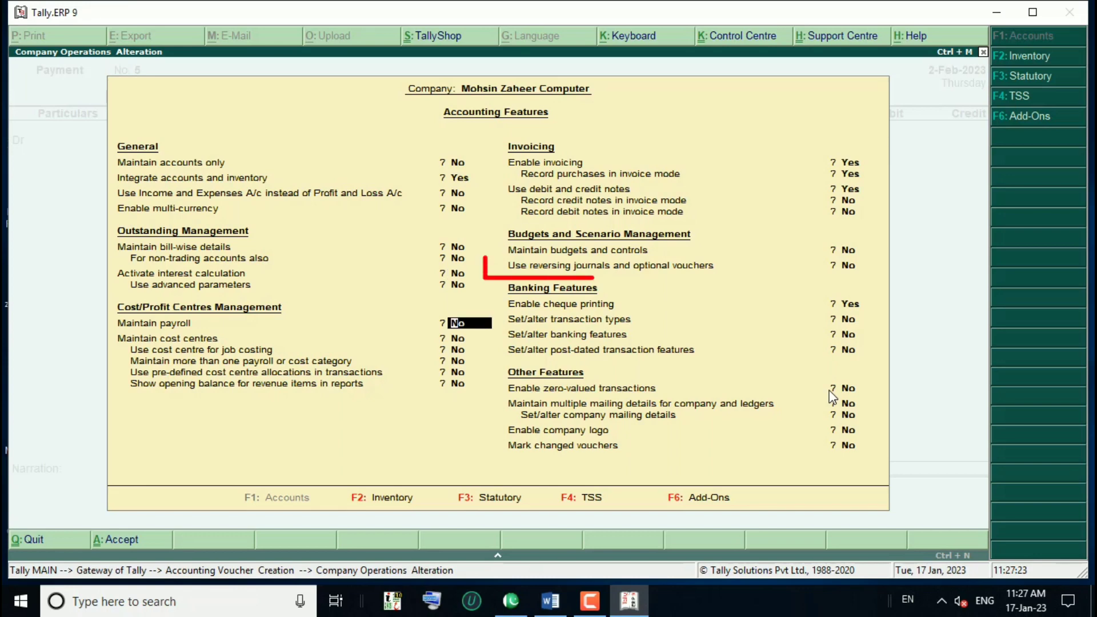
{"action": "key", "text": "Return"}
{"action": "key", "text": "Return"}
{"action": "key", "text": "Return"}
{"action": "key", "text": "Return"}
{"action": "key", "text": "Return"}
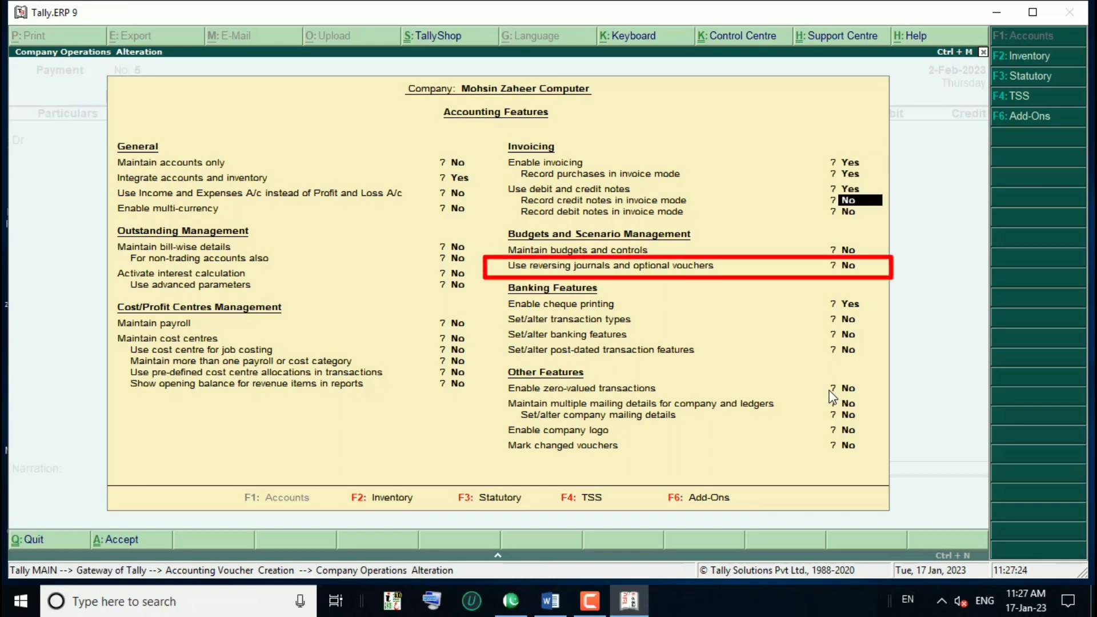
{"action": "key", "text": "Return"}
{"action": "key", "text": "Return"}
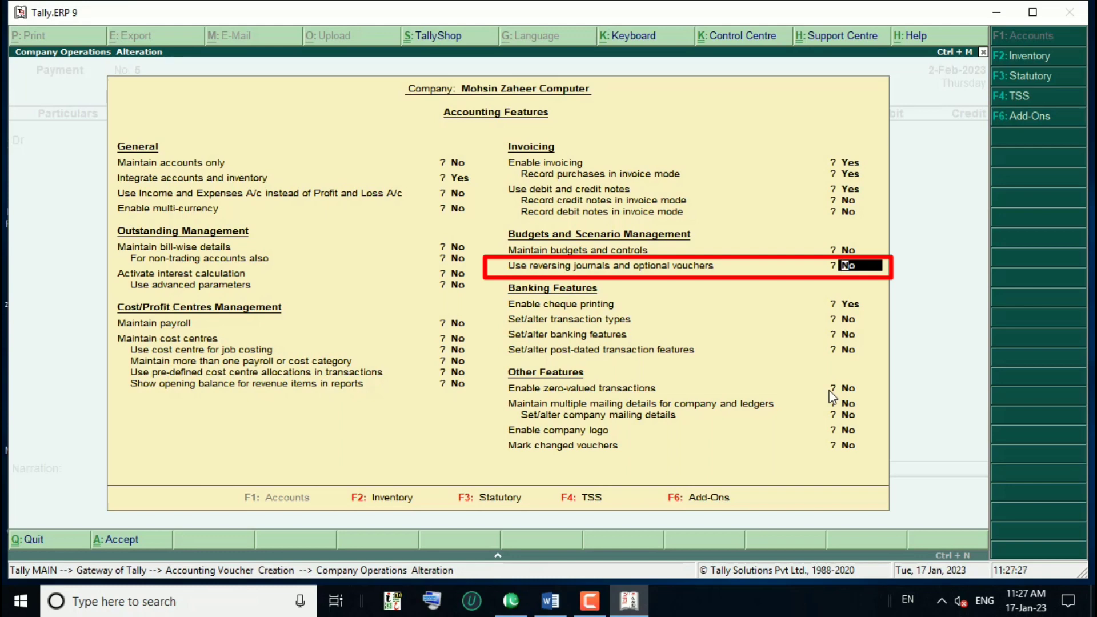
{"action": "type", "text": "y"}
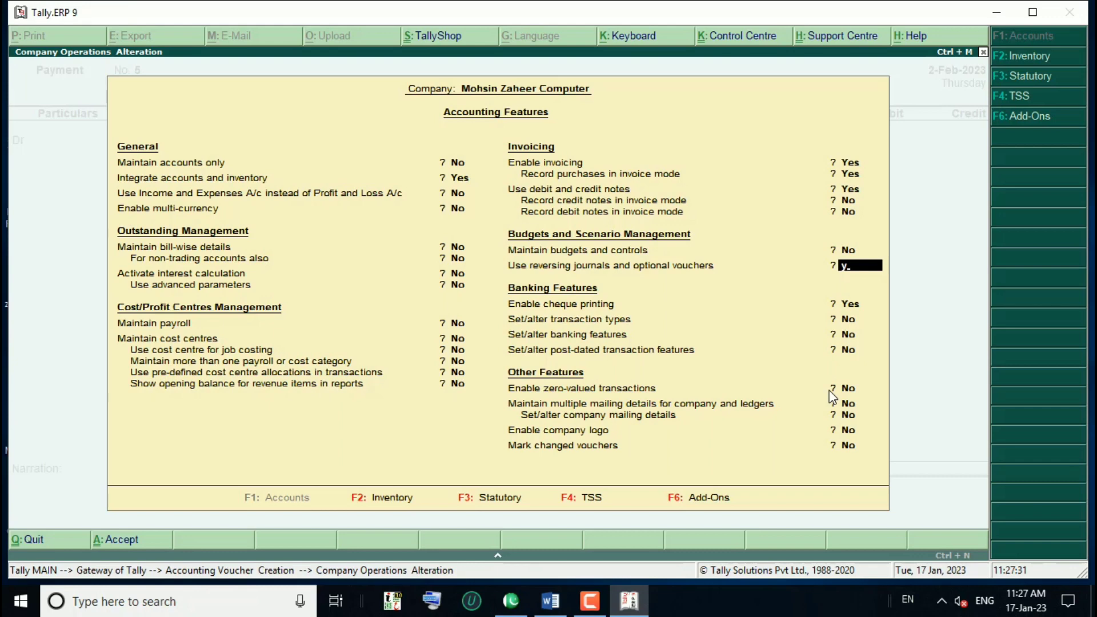
{"action": "key", "text": "Return"}
{"action": "key", "text": "Return"}
{"action": "key", "text": "Return"}
{"action": "key", "text": "Return"}
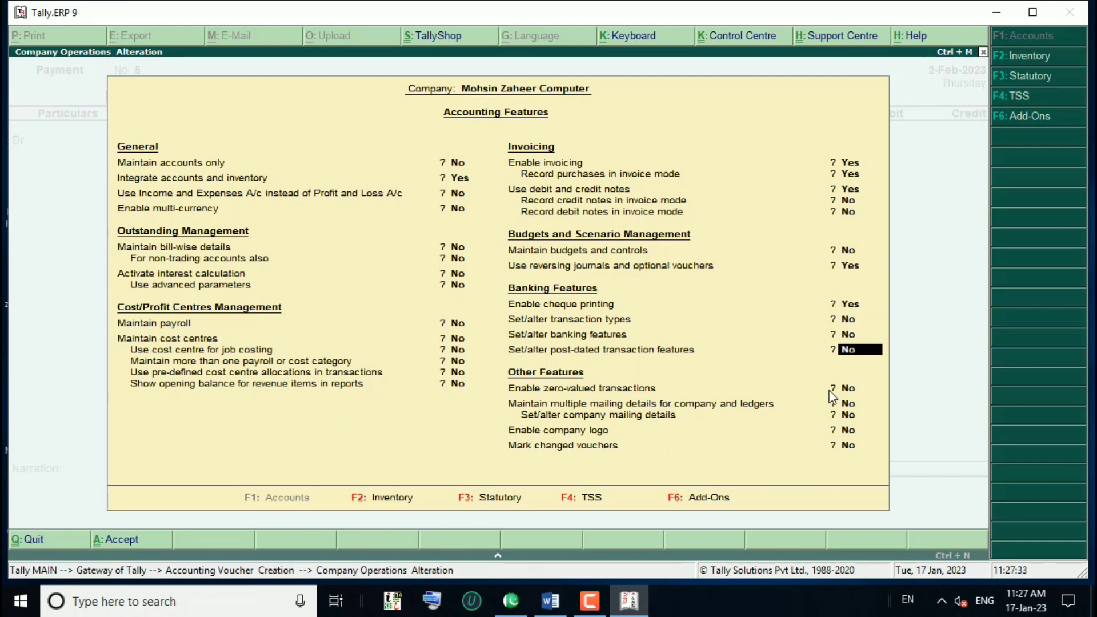
{"action": "key", "text": "Return"}
{"action": "key", "text": "Return"}
{"action": "key", "text": "Return"}
{"action": "key", "text": "Return"}
{"action": "key", "text": "Return"}
{"action": "key", "text": "Return"}
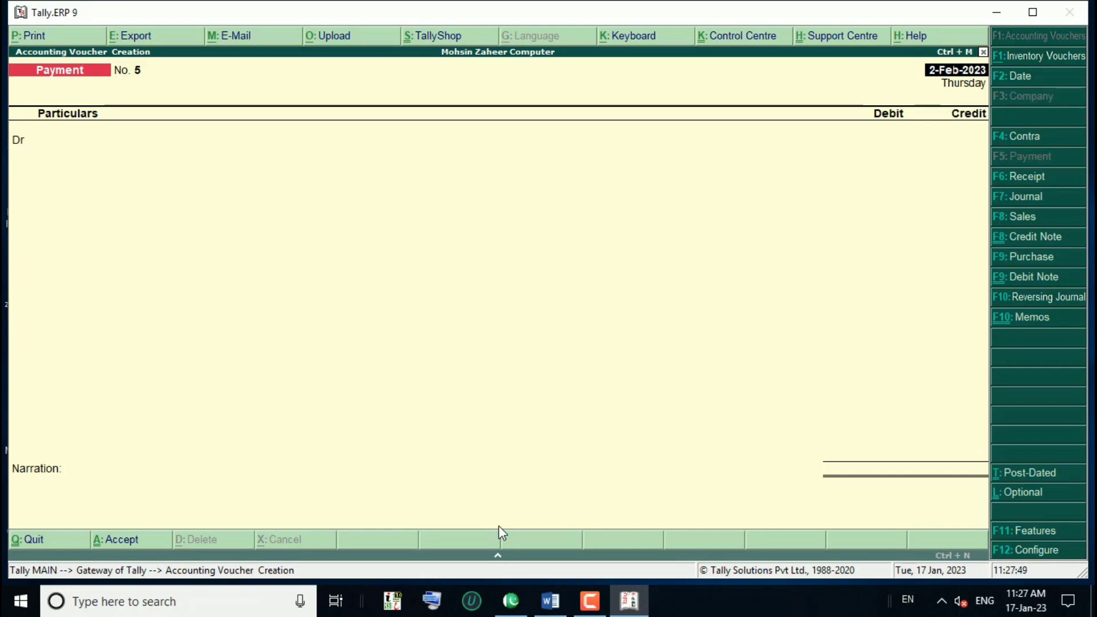
- Start a Memorandum voucher and set its date to 1-1-2023
{"action": "key", "text": "ctrl+F10"}
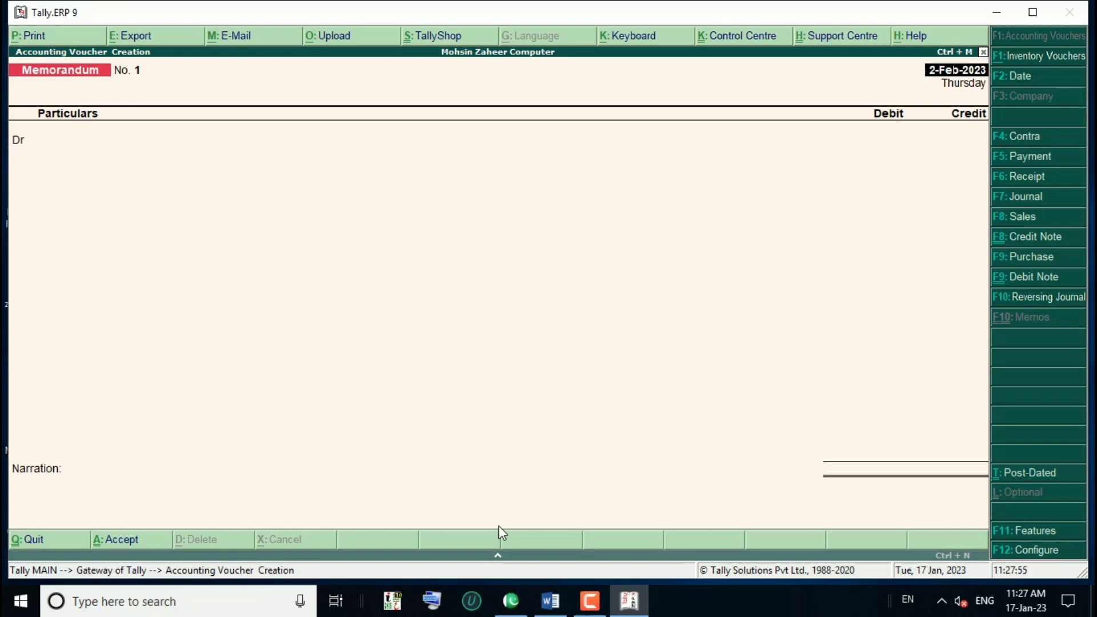
{"action": "key", "text": "F2"}
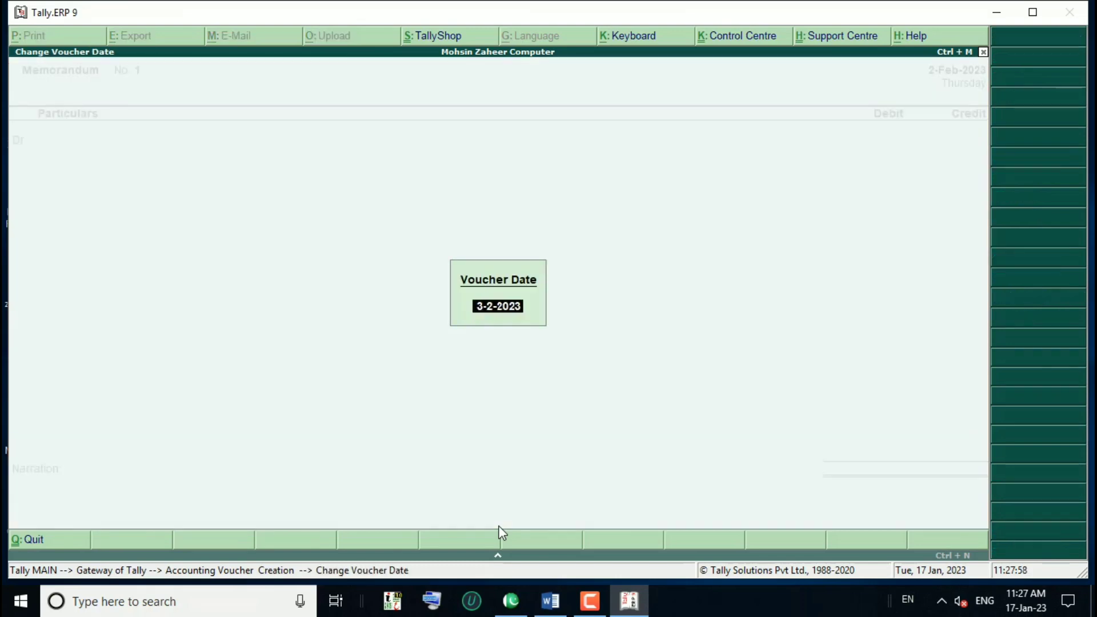
{"action": "key", "text": "BackSpace"}
{"action": "type", "text": "1-1-2023"}
{"action": "key", "text": "Return"}
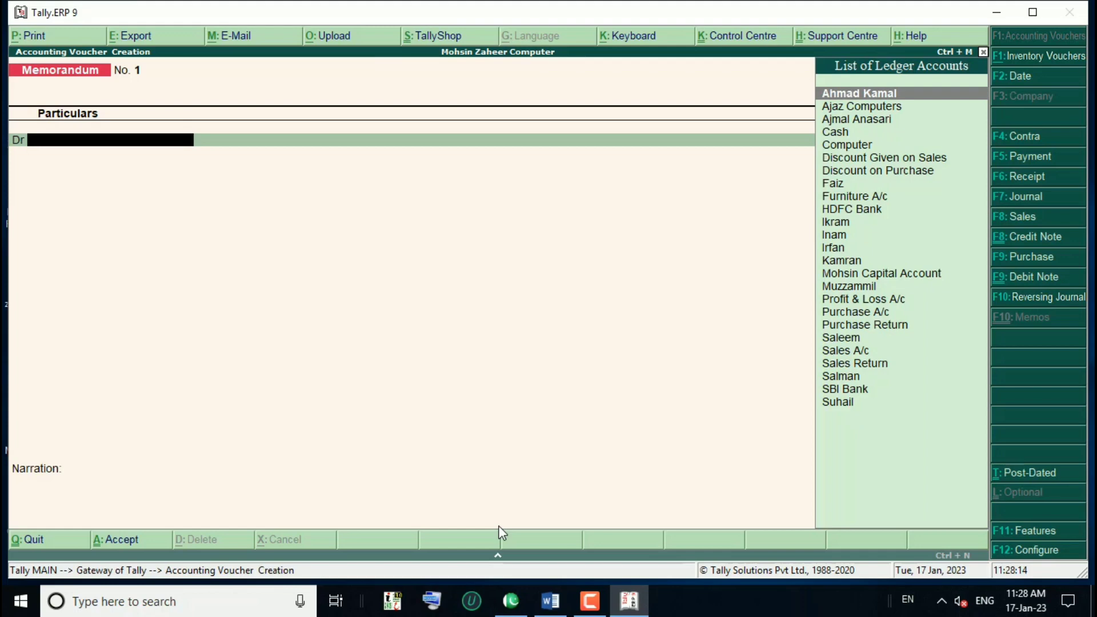
- Debit 1000 to the last party account in the list of ledger accounts
{"action": "key", "text": "Down"}
{"action": "key", "text": "Down"}
{"action": "key", "text": "Down"}
{"action": "key", "text": "Down"}
{"action": "key", "text": "Down"}
{"action": "key", "text": "Down"}
{"action": "key", "text": "Down"}
{"action": "key", "text": "Down"}
{"action": "key", "text": "Down"}
{"action": "key", "text": "Down"}
{"action": "key", "text": "Down"}
{"action": "key", "text": "Down"}
{"action": "key", "text": "Down"}
{"action": "key", "text": "Down"}
{"action": "key", "text": "Down"}
{"action": "key", "text": "Down"}
{"action": "key", "text": "Down"}
{"action": "key", "text": "Down"}
{"action": "key", "text": "Down"}
{"action": "key", "text": "Down"}
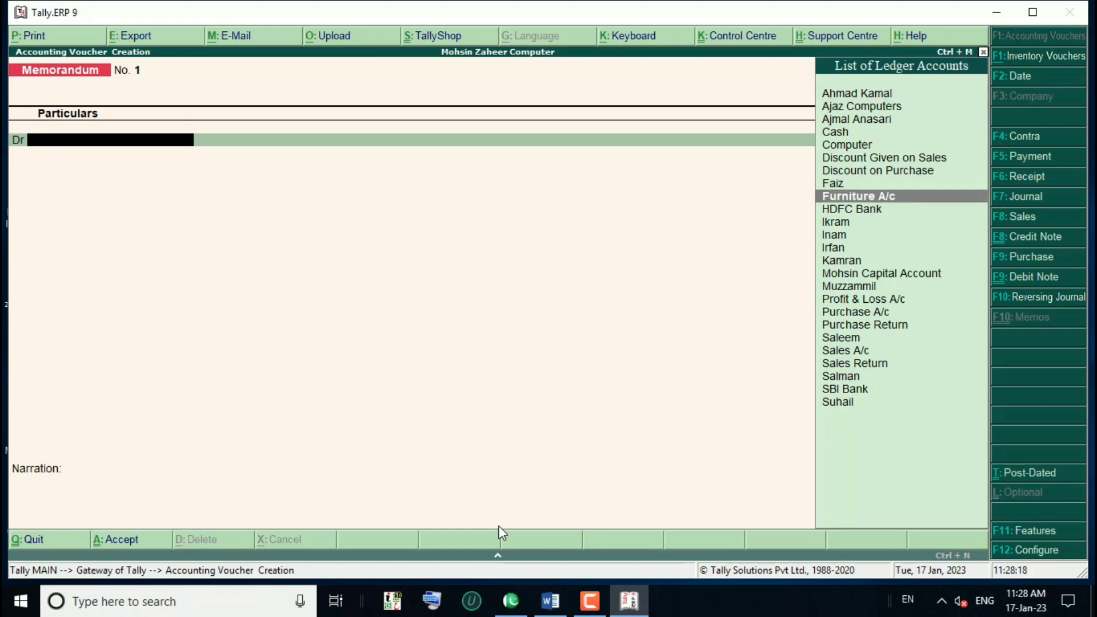
{"action": "key", "text": "Down"}
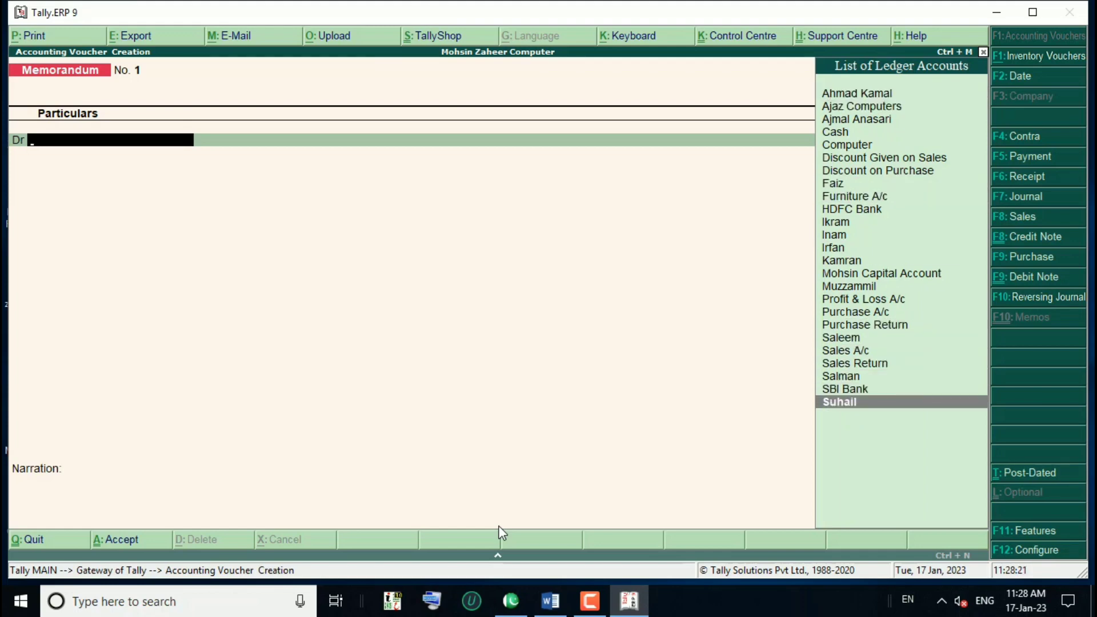
{"action": "key", "text": "Return"}
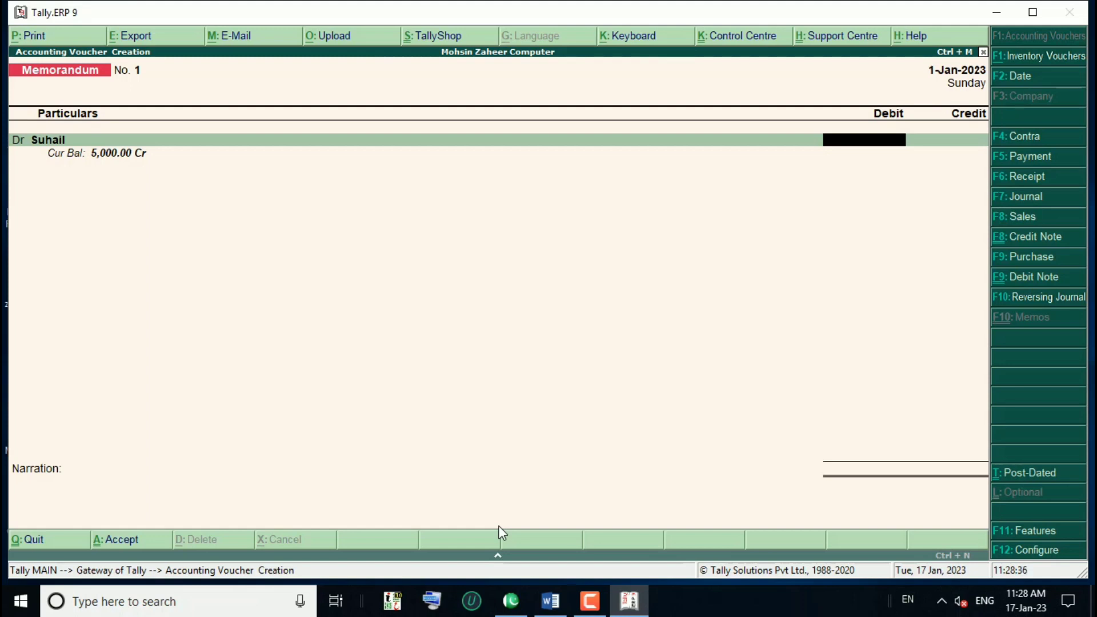
{"action": "type", "text": "1000"}
{"action": "key", "text": "Return"}
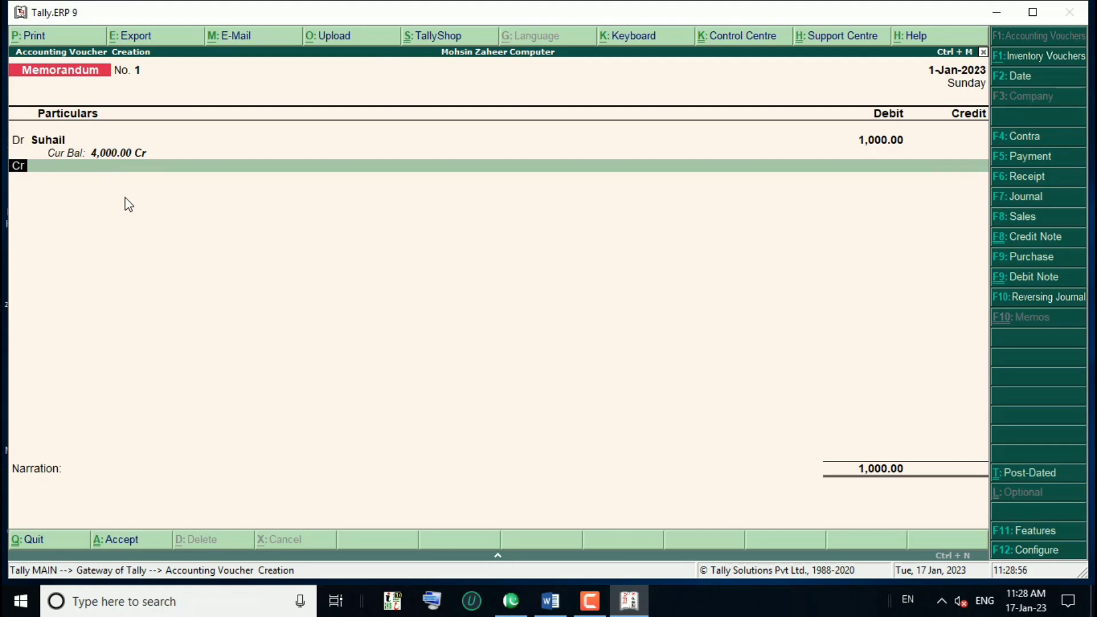
- Credit 1,000.00 to the Cash ledger as the voucher's balancing entry
{"action": "key", "text": "Return"}
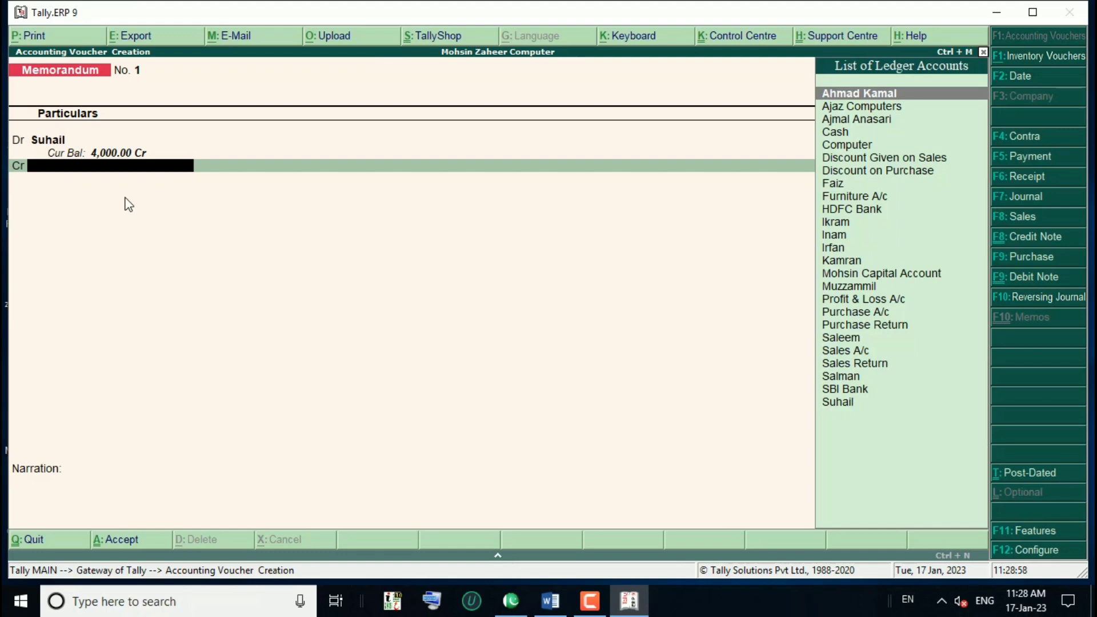
{"action": "key", "text": "Down"}
{"action": "key", "text": "Down"}
{"action": "key", "text": "Down"}
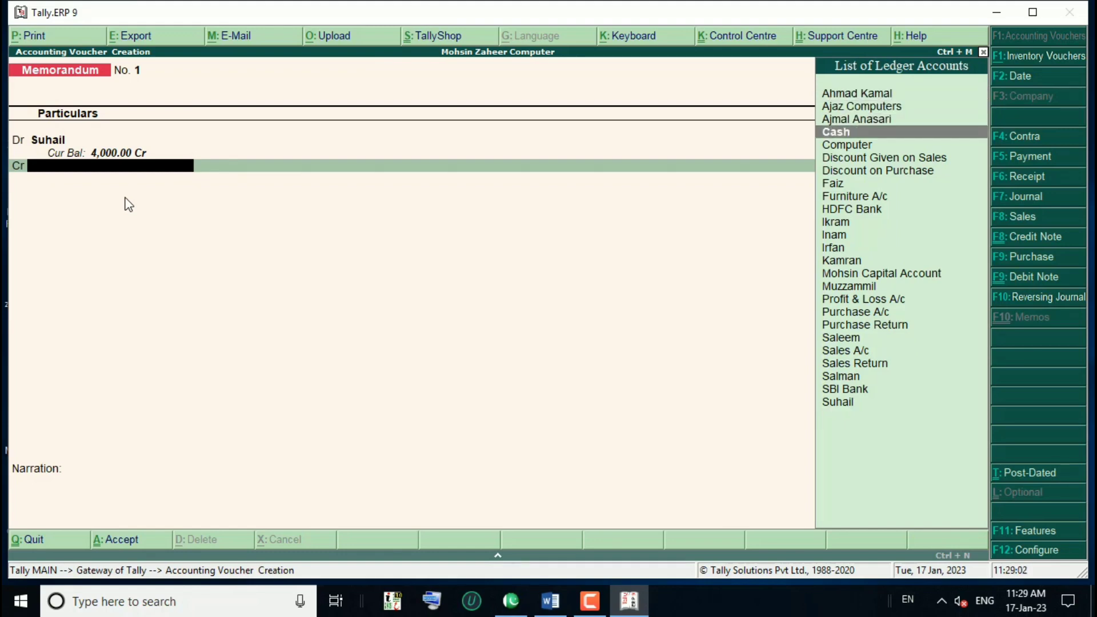
{"action": "key", "text": "Return"}
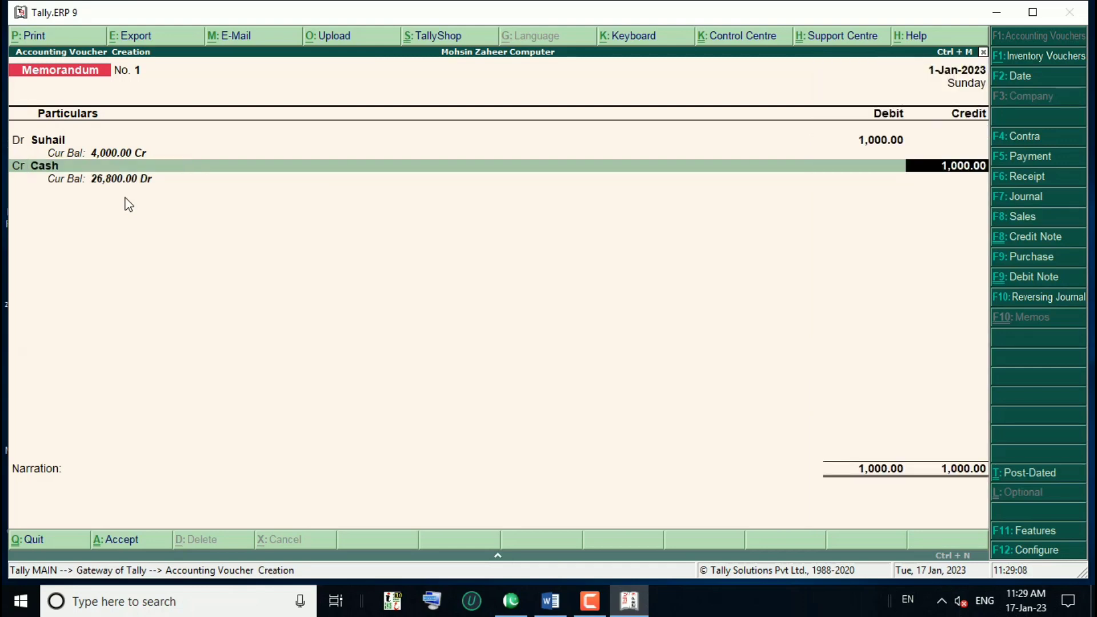
{"action": "key", "text": "Return"}
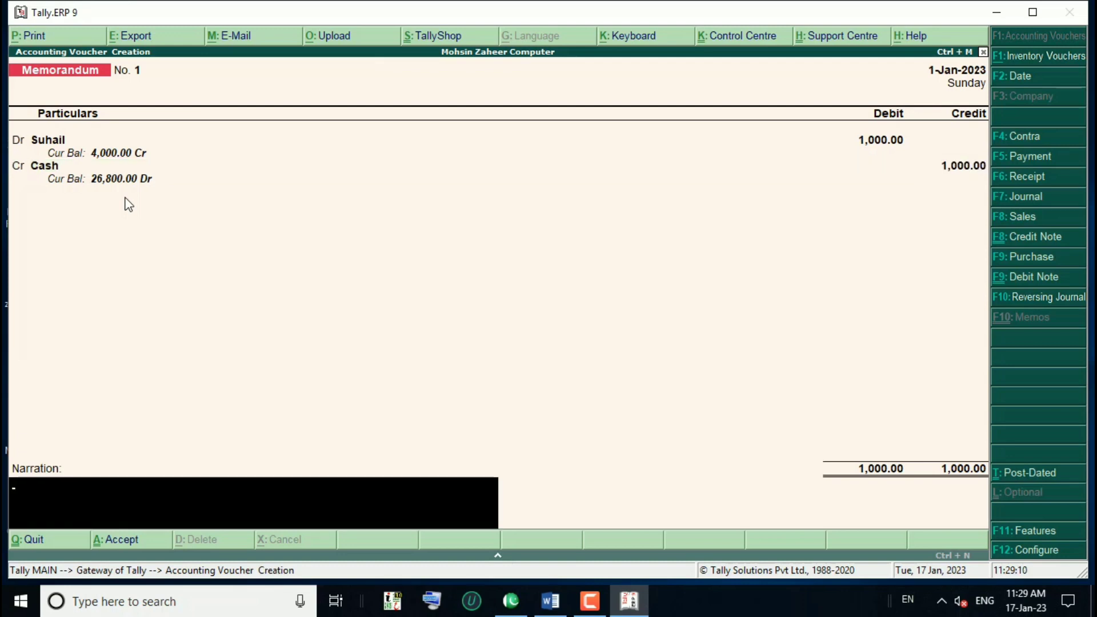
- Enter the party's name followed by "ko stationary k lily rupye diye" as narration, save the memorandum voucher and leave voucher entry
{"action": "type", "text": "suhail ko station"}
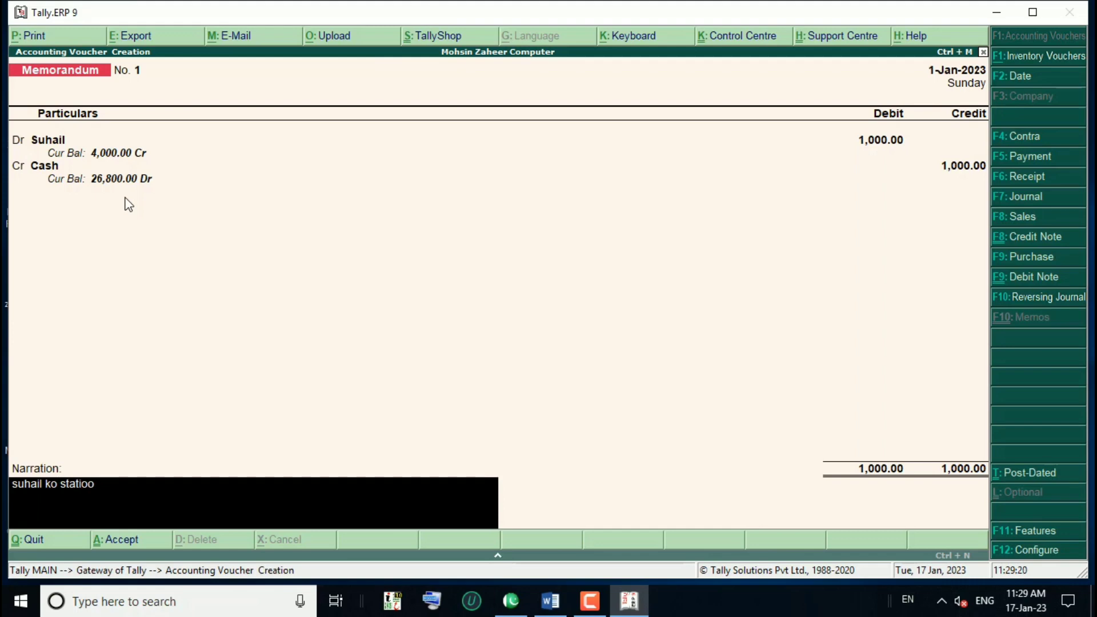
{"action": "type", "text": "ary k lily rupye diye"}
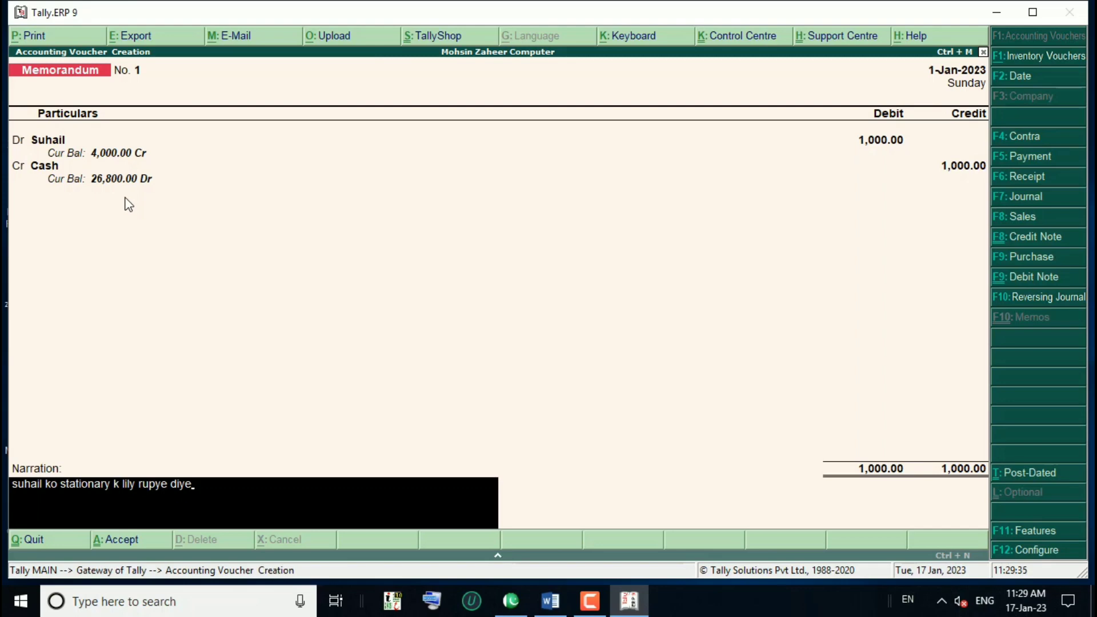
{"action": "key", "text": "Return"}
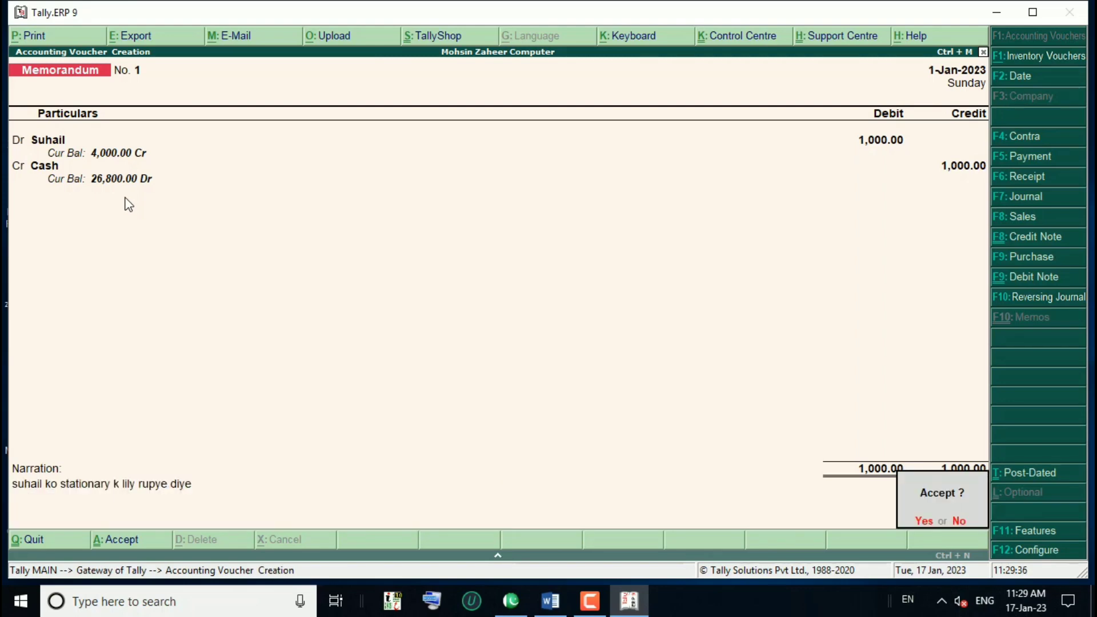
{"action": "key", "text": "Return"}
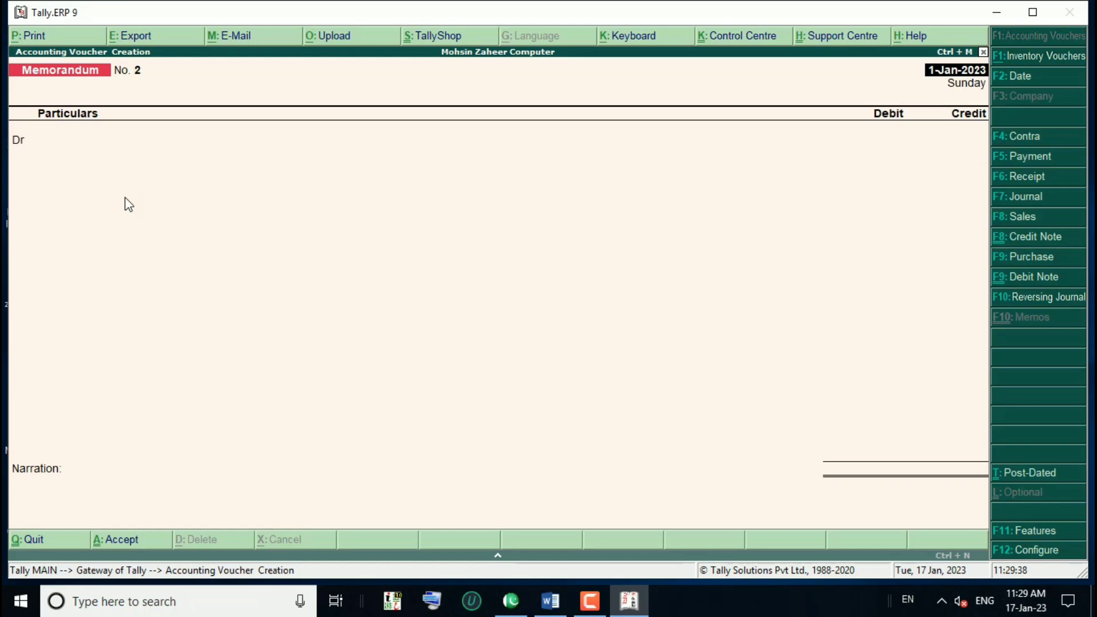
{"action": "key", "text": "BackSpace"}
{"action": "key", "text": "Escape"}
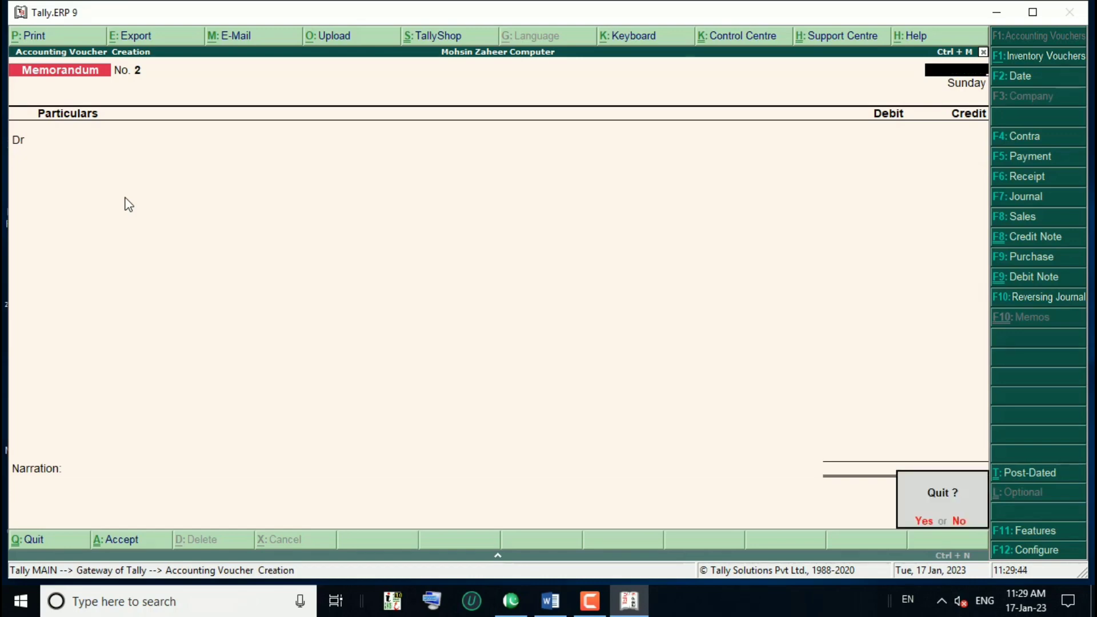
{"action": "key", "text": "y"}
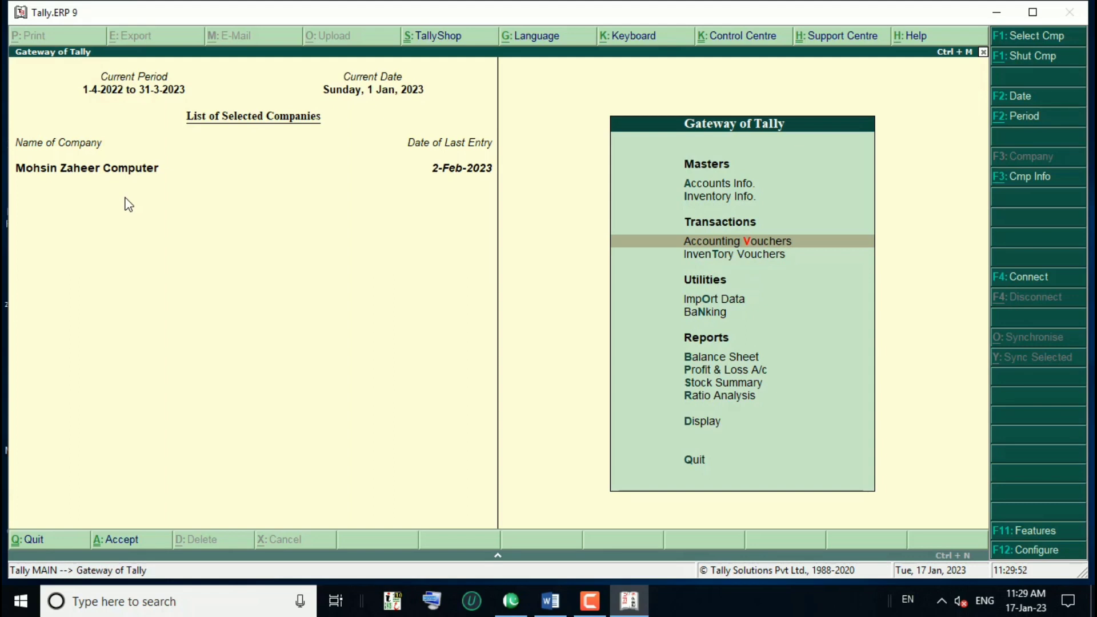
- Open the Memorandum Vouchers register among the exception reports
{"action": "key", "text": "Down"}
{"action": "key", "text": "Down"}
{"action": "key", "text": "Down"}
{"action": "key", "text": "Down"}
{"action": "key", "text": "Down"}
{"action": "key", "text": "Down"}
{"action": "key", "text": "Down"}
{"action": "key", "text": "Down"}
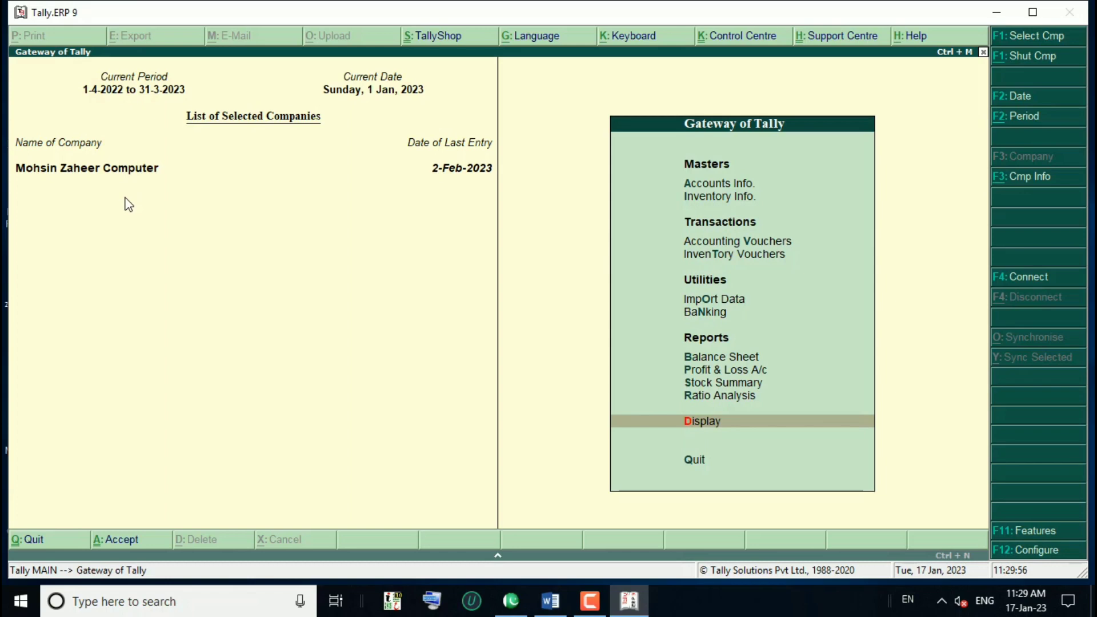
{"action": "key", "text": "Return"}
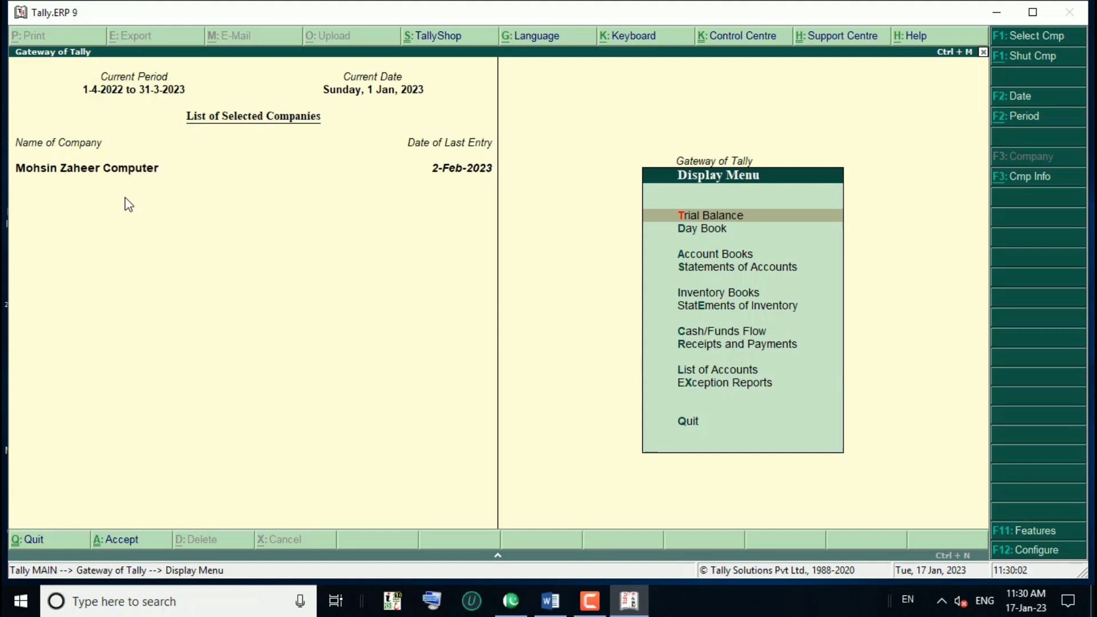
{"action": "key", "text": "Down"}
{"action": "key", "text": "Down"}
{"action": "key", "text": "Down"}
{"action": "key", "text": "Down"}
{"action": "key", "text": "Down"}
{"action": "key", "text": "Down"}
{"action": "key", "text": "Down"}
{"action": "key", "text": "Down"}
{"action": "key", "text": "Down"}
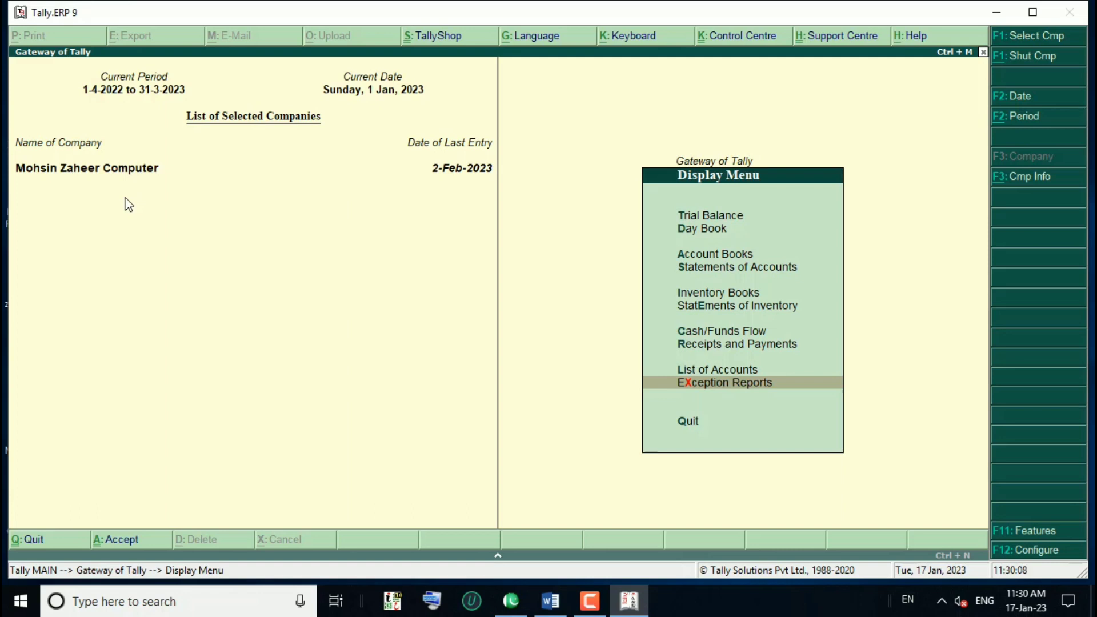
{"action": "key", "text": "Return"}
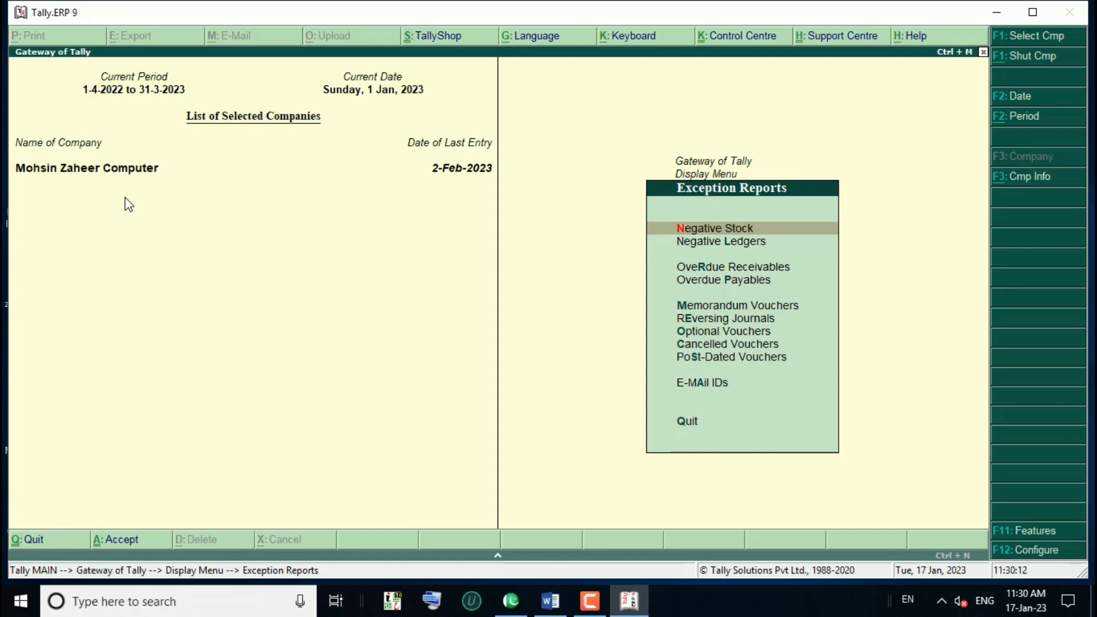
{"action": "key", "text": "Down"}
{"action": "key", "text": "Down"}
{"action": "key", "text": "Down"}
{"action": "key", "text": "Down"}
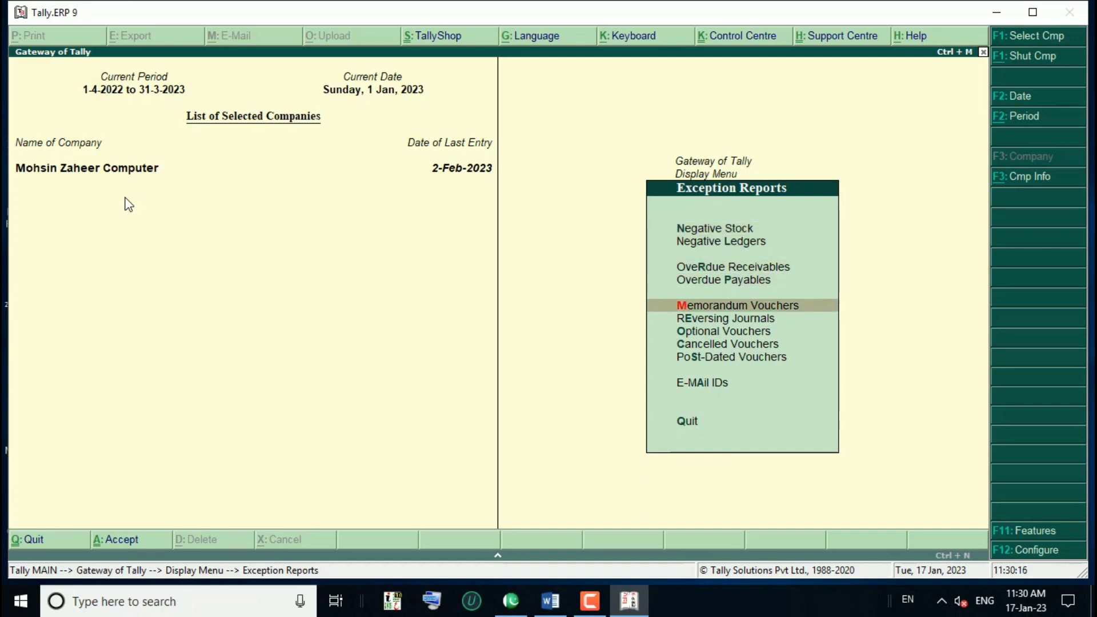
{"action": "key", "text": "Return"}
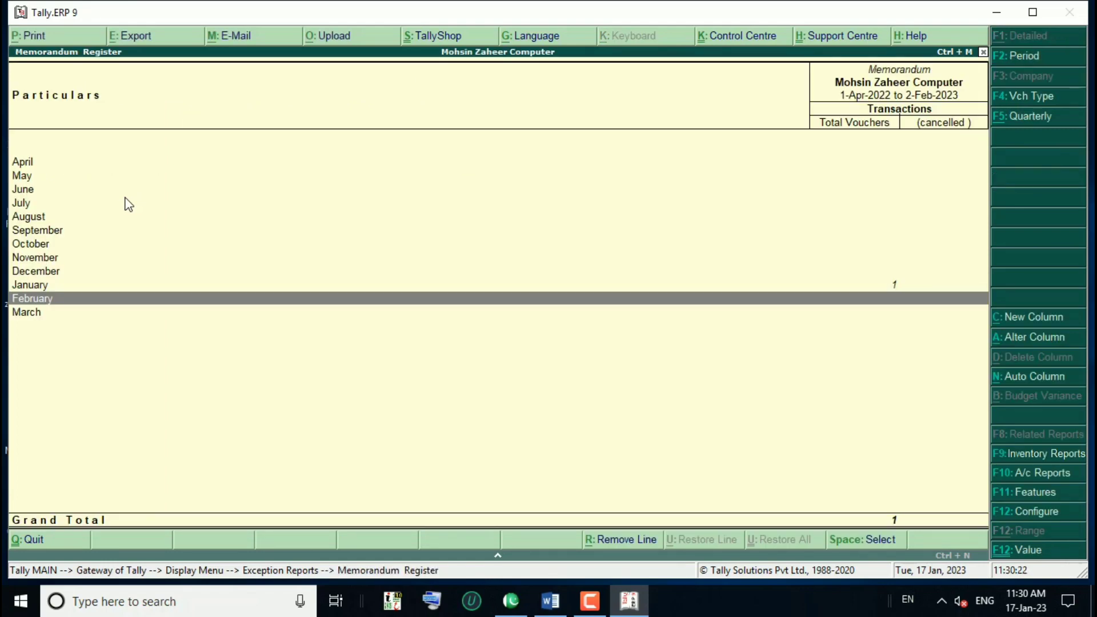
- Open the memorandum voucher dated 1-1-2023 from the January entries of the register
{"action": "key", "text": "Up"}
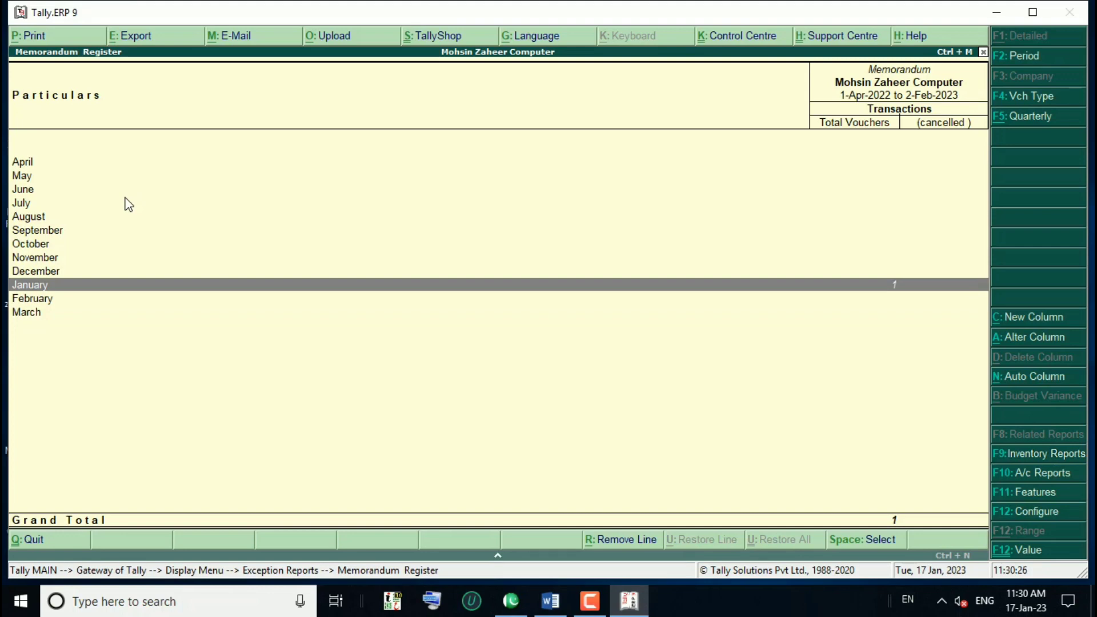
{"action": "key", "text": "Return"}
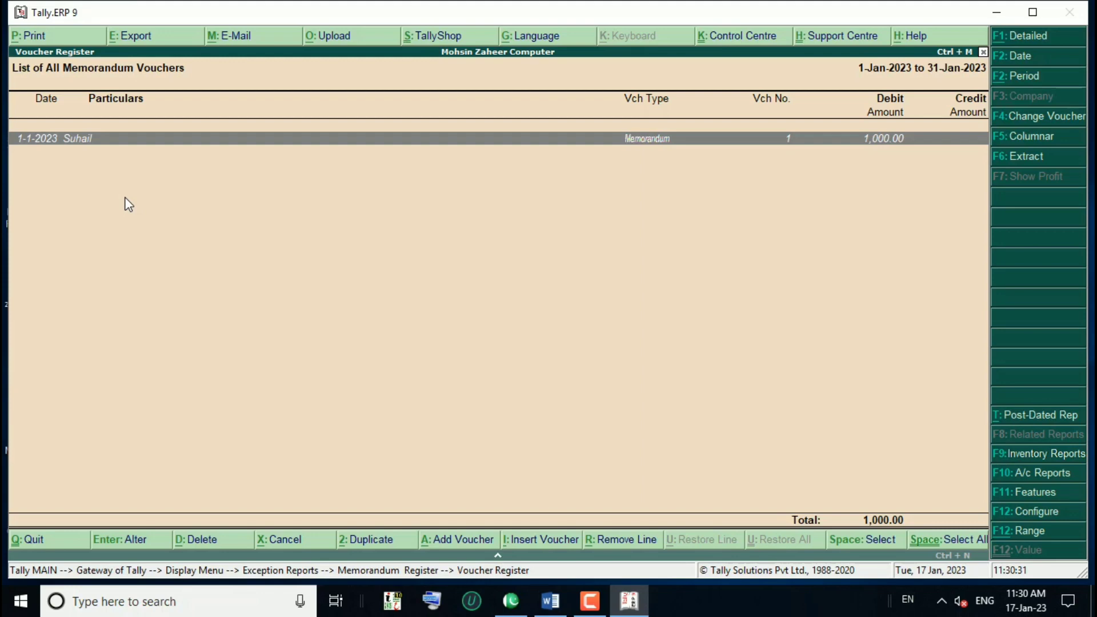
{"action": "key", "text": "Return"}
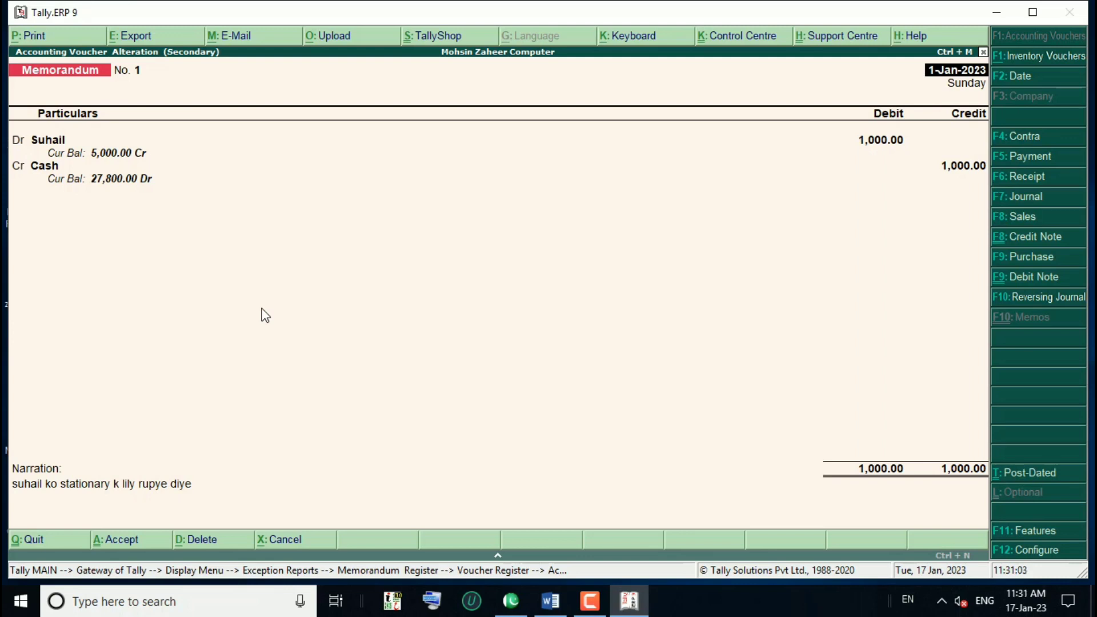
- Convert the memorandum voucher to a Payment voucher and start a new ledger named Stationary A/c for its debit line
{"action": "key", "text": "F5"}
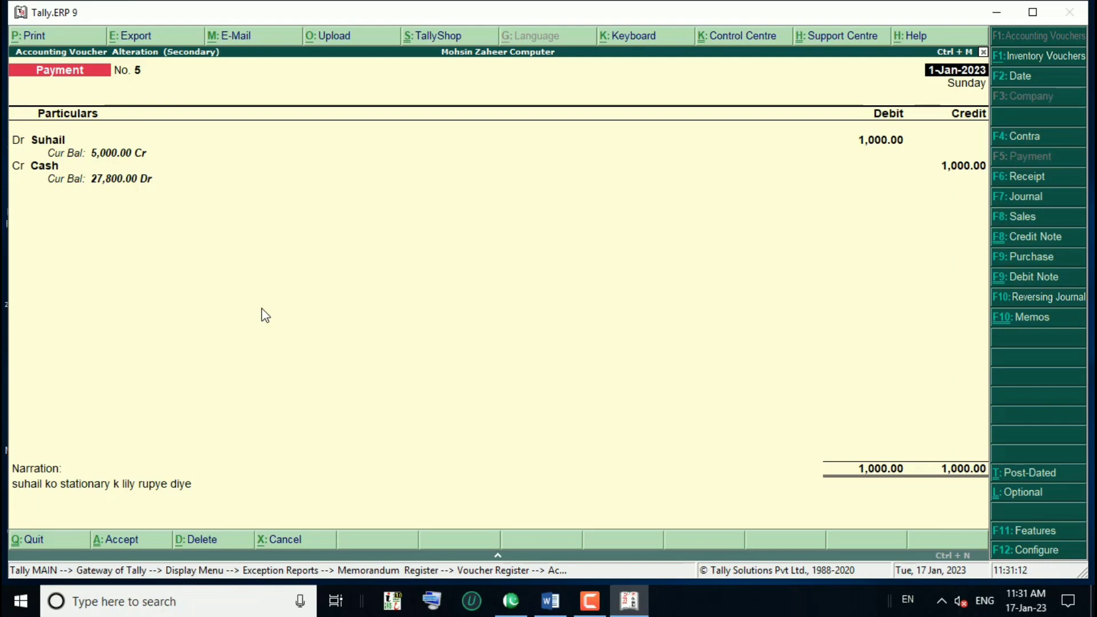
{"action": "key", "text": "Return"}
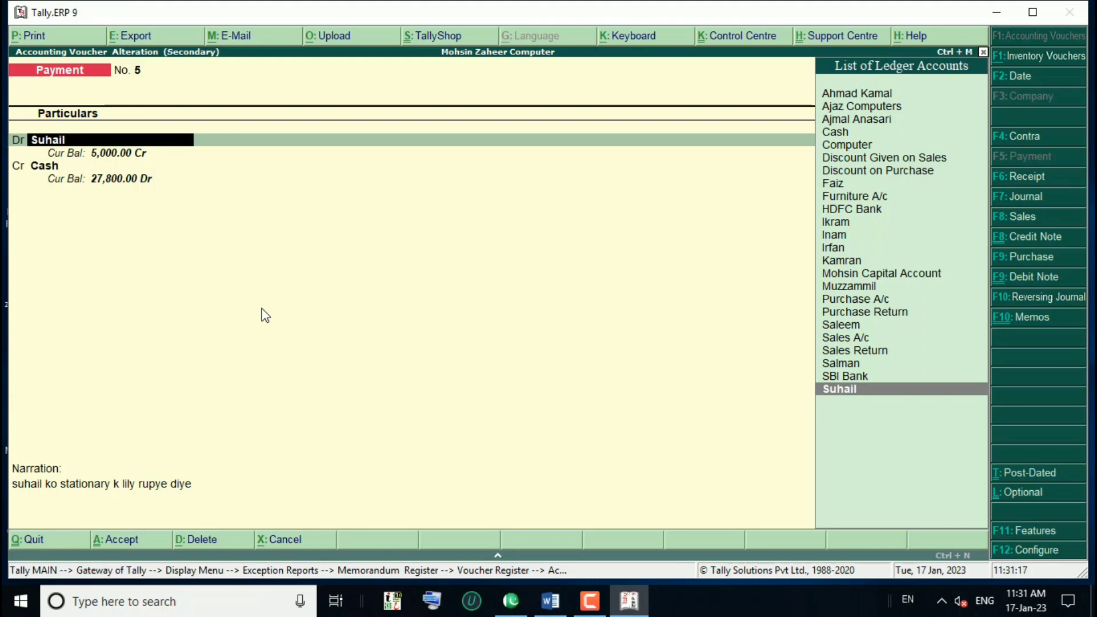
{"action": "key", "text": "alt+c"}
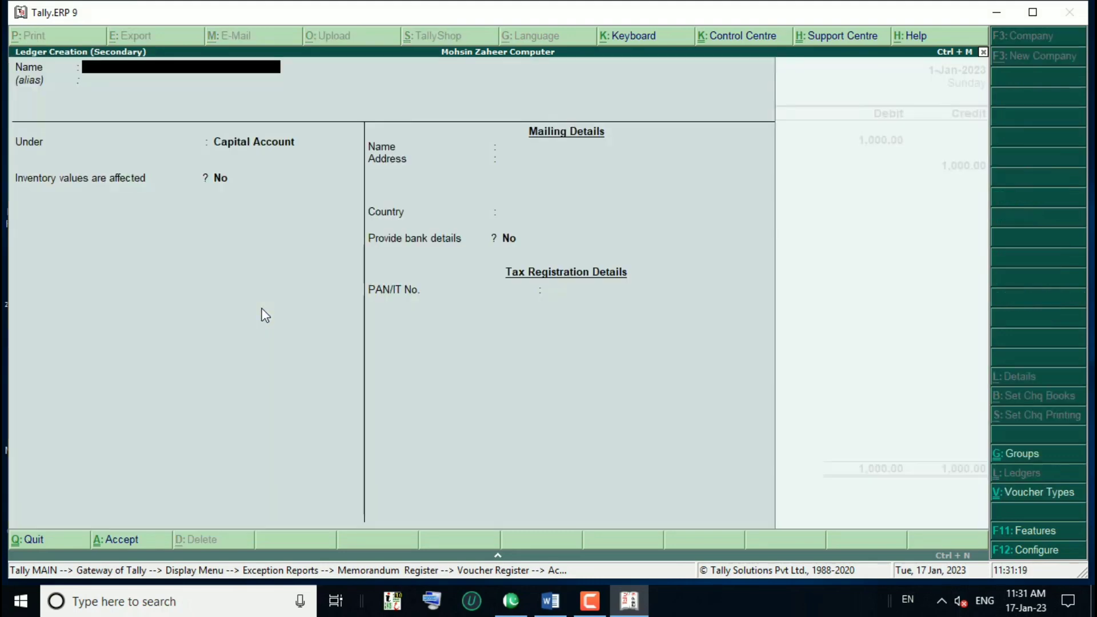
{"action": "type", "text": "Stationt"}
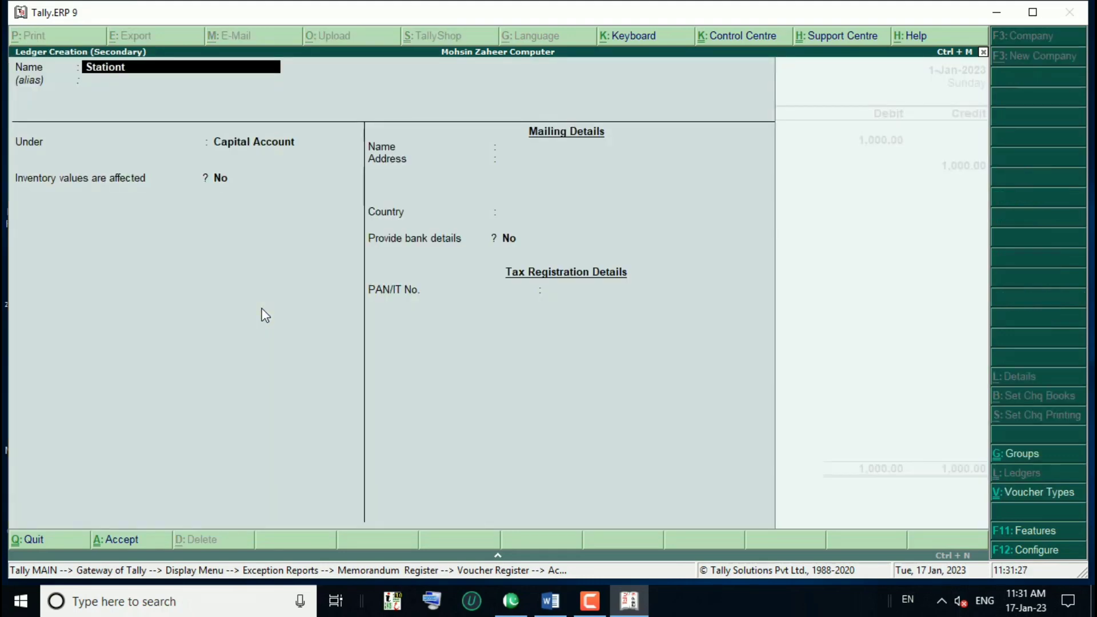
{"action": "key", "text": "BackSpace"}
{"action": "type", "text": "ary A/c"}
{"action": "key", "text": "Return"}
{"action": "key", "text": "Return"}
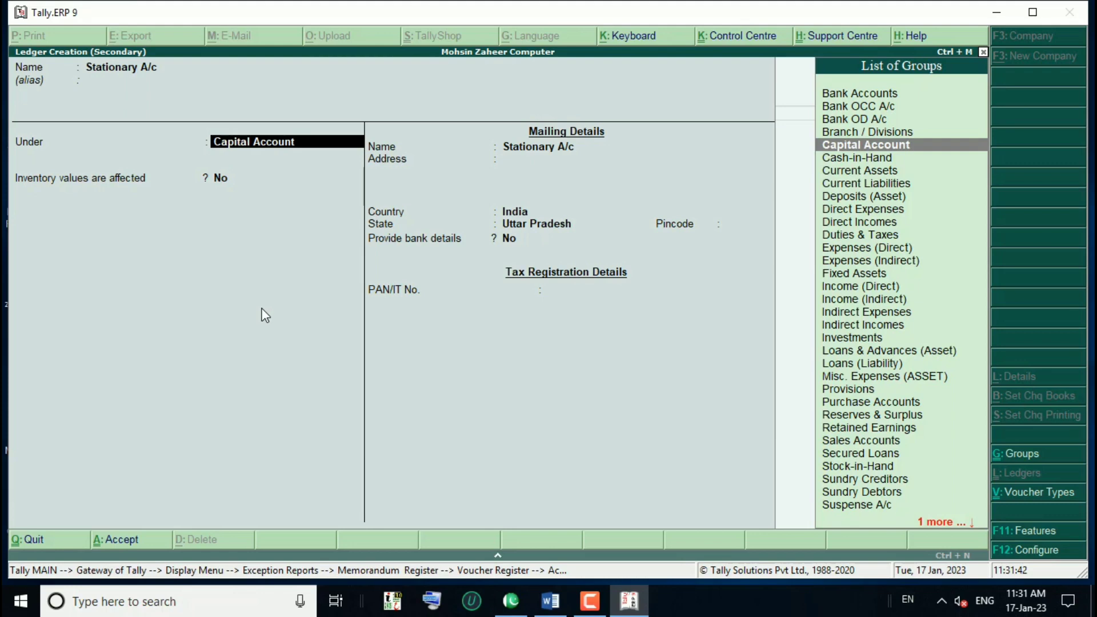
- Group the Stationary A/c ledger under Indirect Expenses, keep its ledger type Not Applicable, and save it
{"action": "type", "text": "In"}
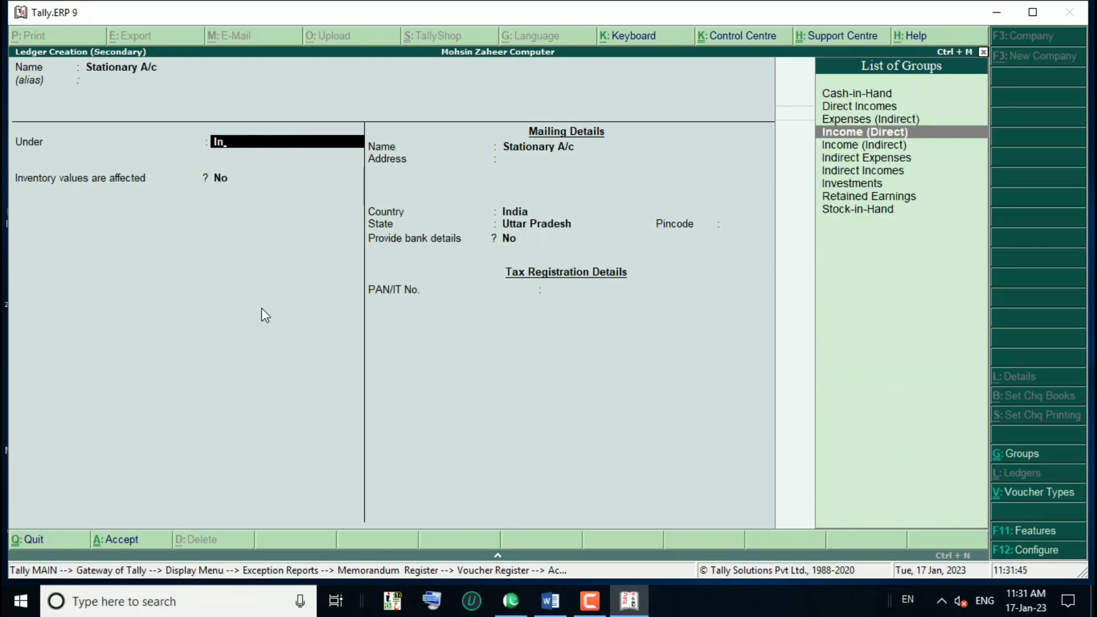
{"action": "key", "text": "Down"}
{"action": "key", "text": "Down"}
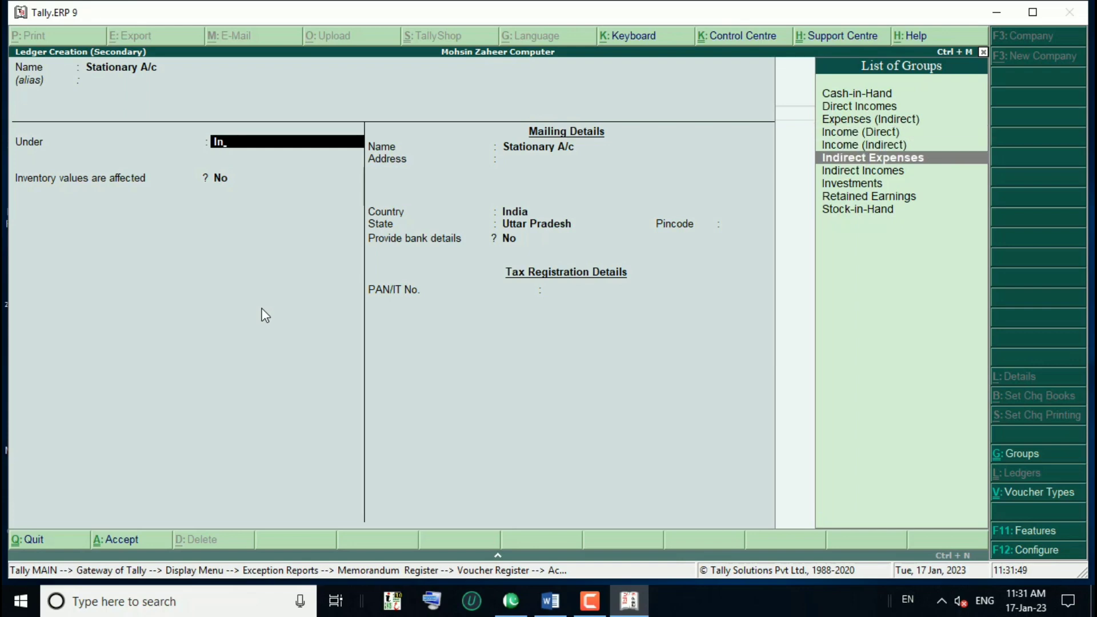
{"action": "key", "text": "Return"}
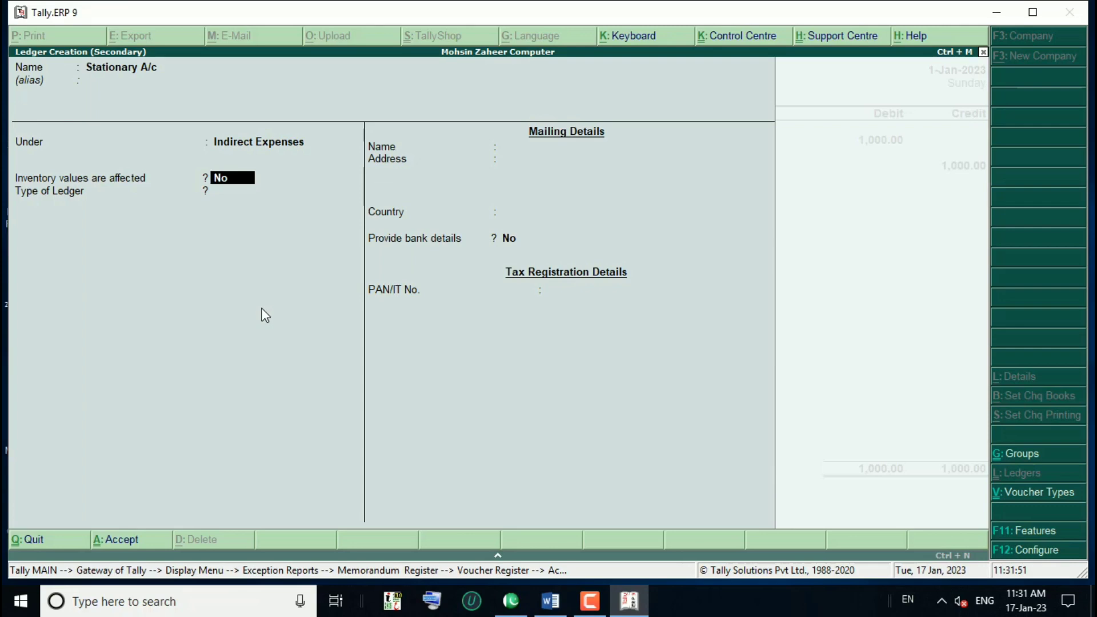
{"action": "key", "text": "Return"}
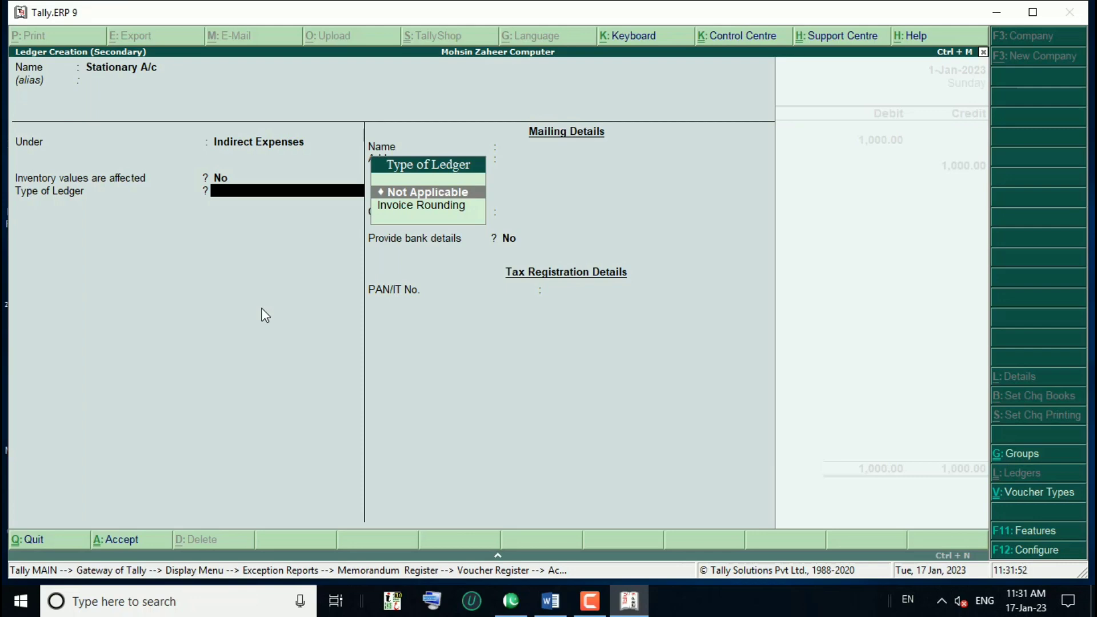
{"action": "key", "text": "Return"}
{"action": "key", "text": "Return"}
{"action": "key", "text": "Return"}
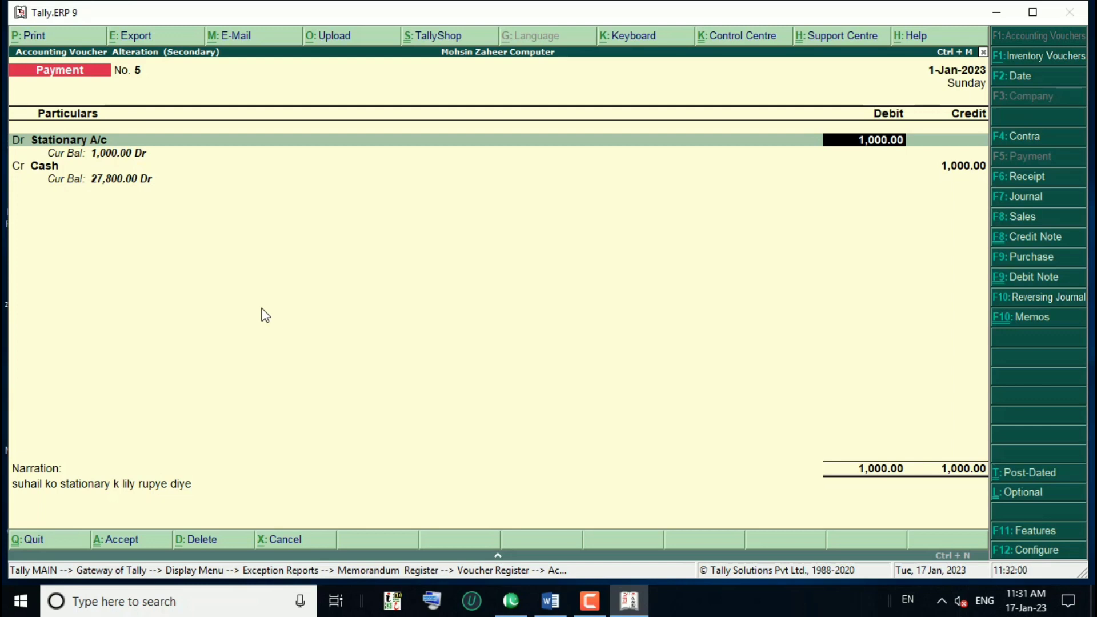
- Set the Stationary A/c debit to 600 and accept Cash as the credit ledger for the same amount
{"action": "type", "text": "5"}
{"action": "key", "text": "BackSpace"}
{"action": "type", "text": "600"}
{"action": "key", "text": "Return"}
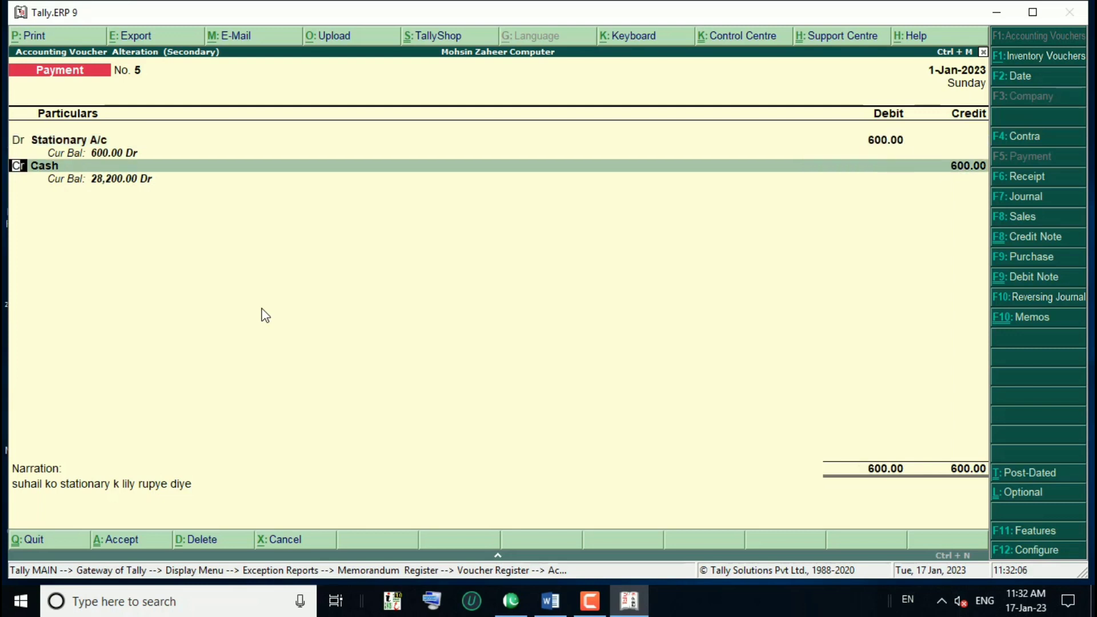
{"action": "key", "text": "Return"}
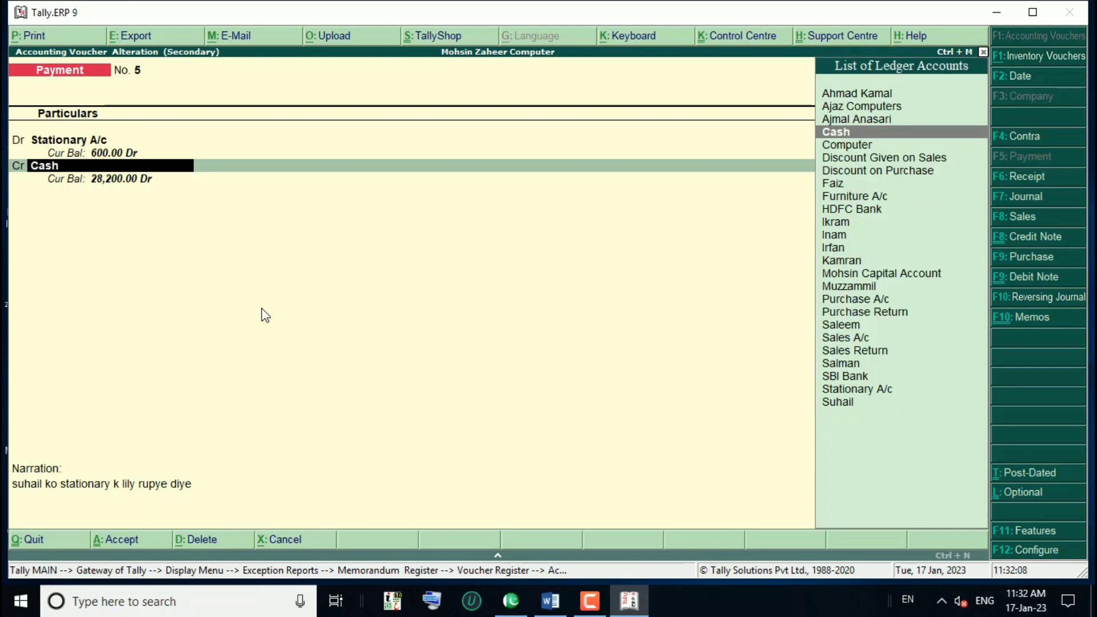
{"action": "key", "text": "Return"}
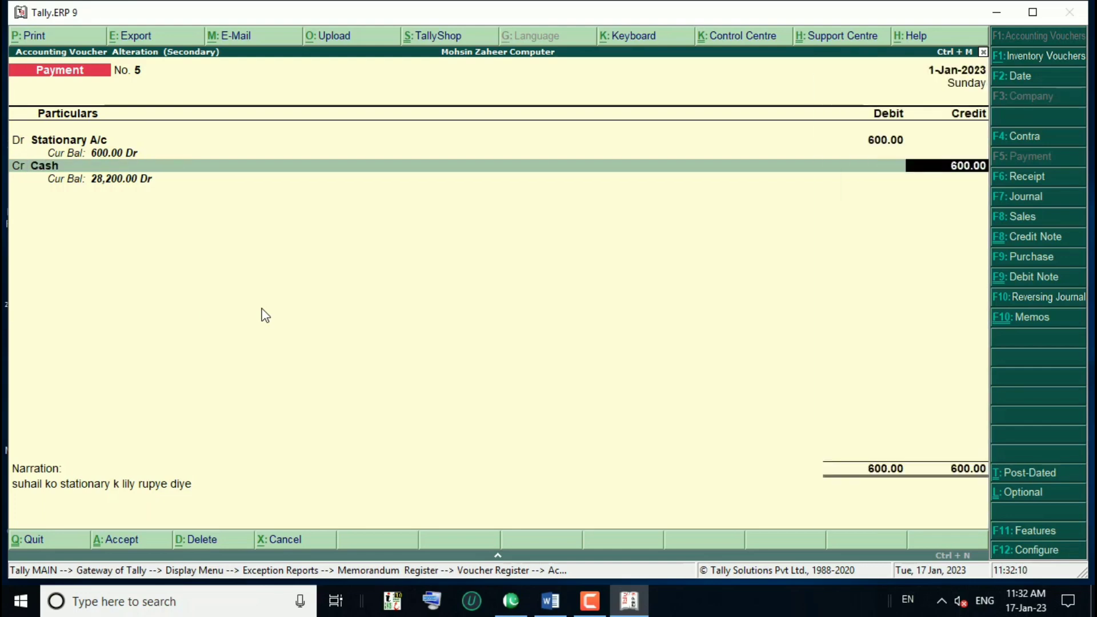
{"action": "key", "text": "Return"}
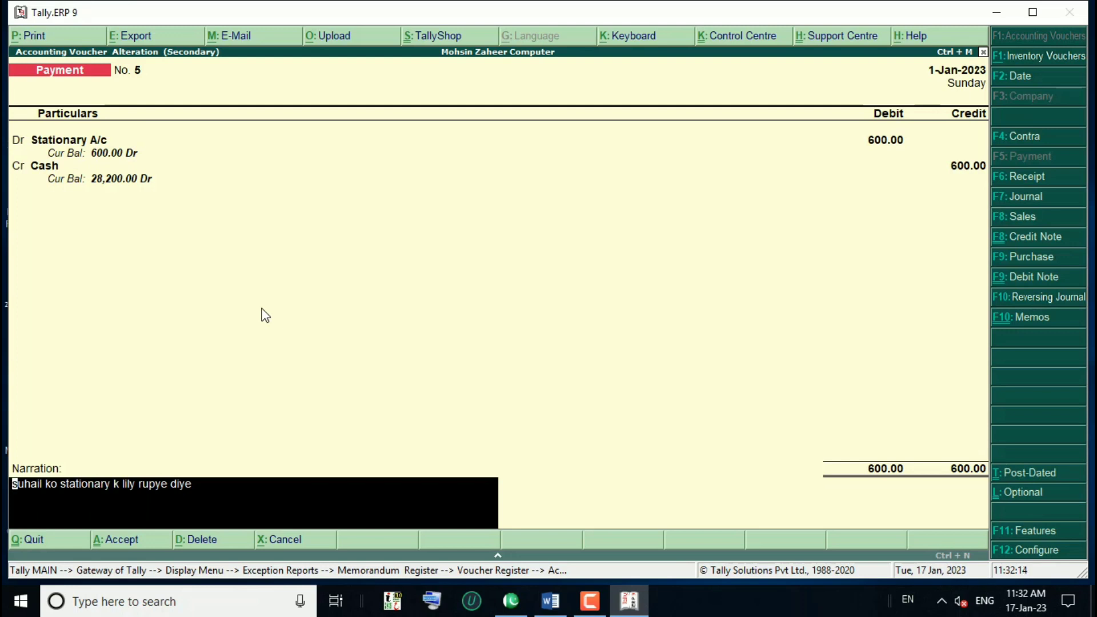
- Replace the payment voucher's narration with "stationary kharidi" and save the voucher
{"action": "type", "text": "sat"}
{"action": "key", "text": "BackSpace"}
{"action": "key", "text": "BackSpace"}
{"action": "key", "text": "BackSpace"}
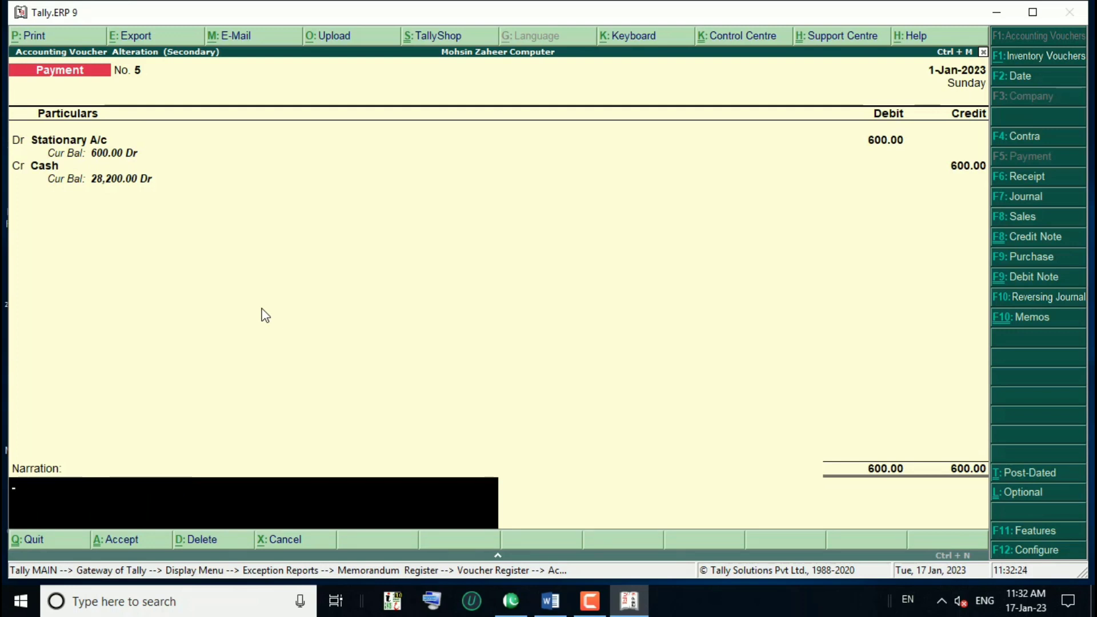
{"action": "type", "text": "stationary Ar"}
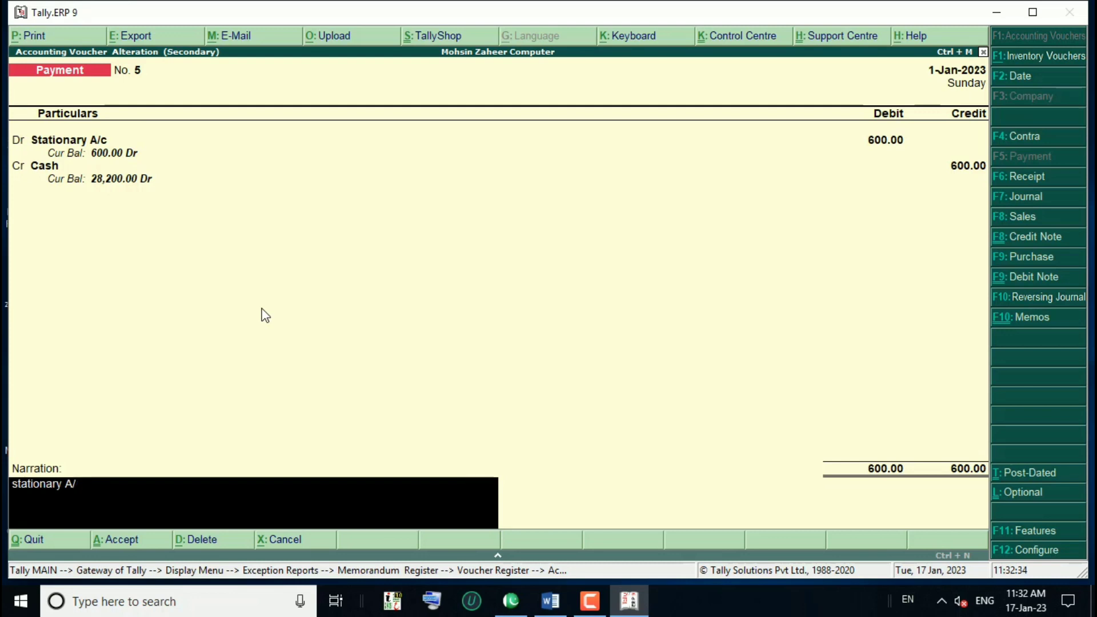
{"action": "key", "text": "BackSpace"}
{"action": "key", "text": "BackSpace"}
{"action": "key", "text": "BackSpace"}
{"action": "type", "text": "kharidi"}
{"action": "key", "text": "Return"}
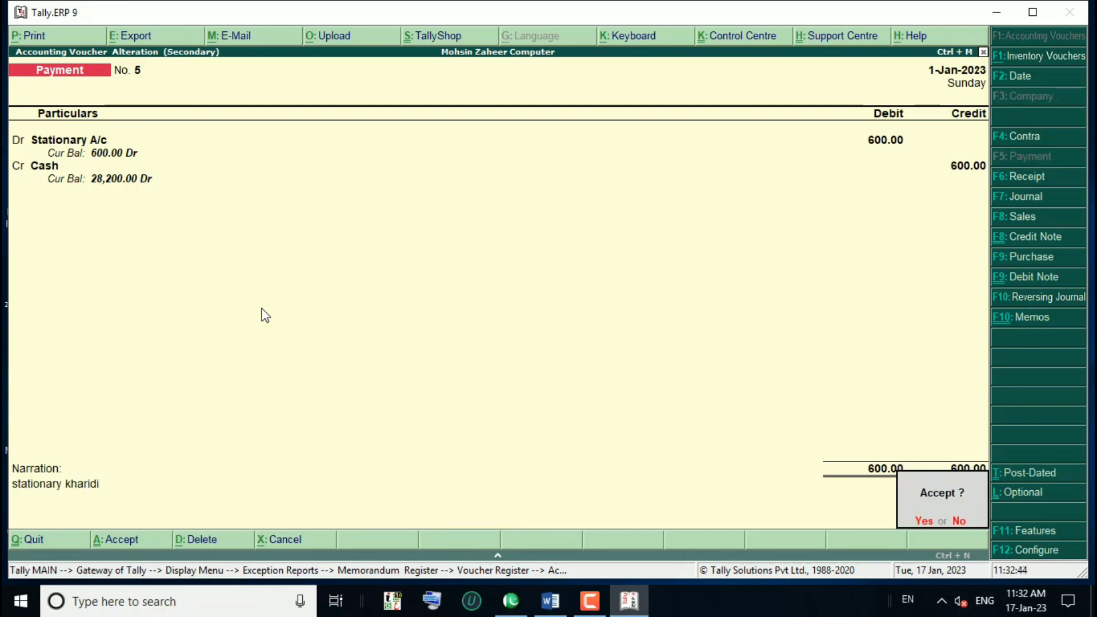
{"action": "key", "text": "Return"}
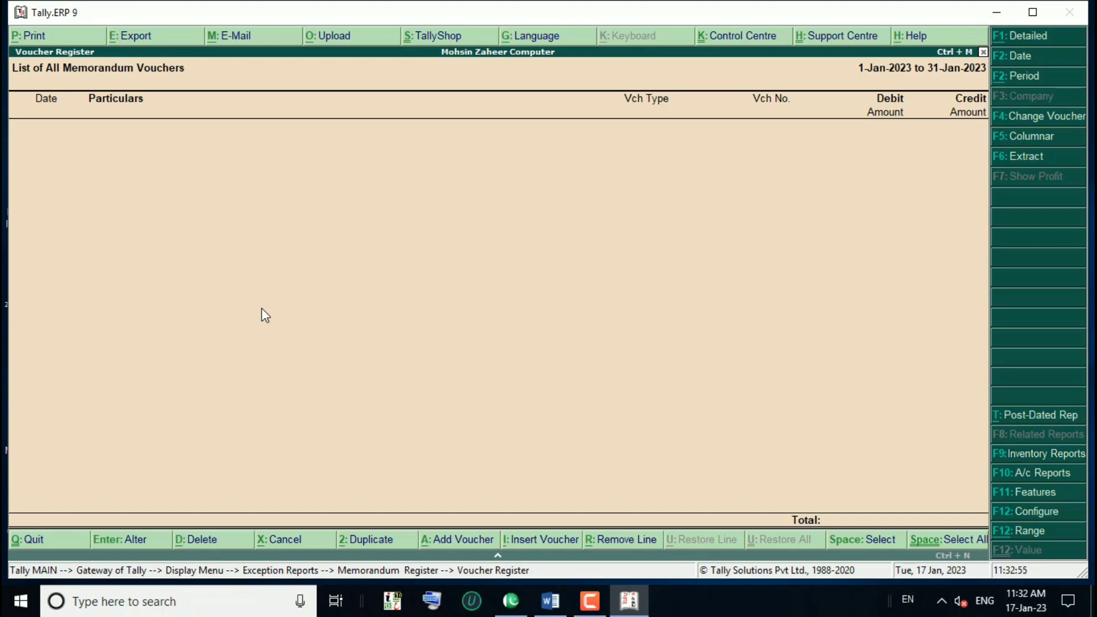
- Leave the memorandum register and exception reports, and open the Day Book to check the converted payment voucher
{"action": "key", "text": "Escape"}
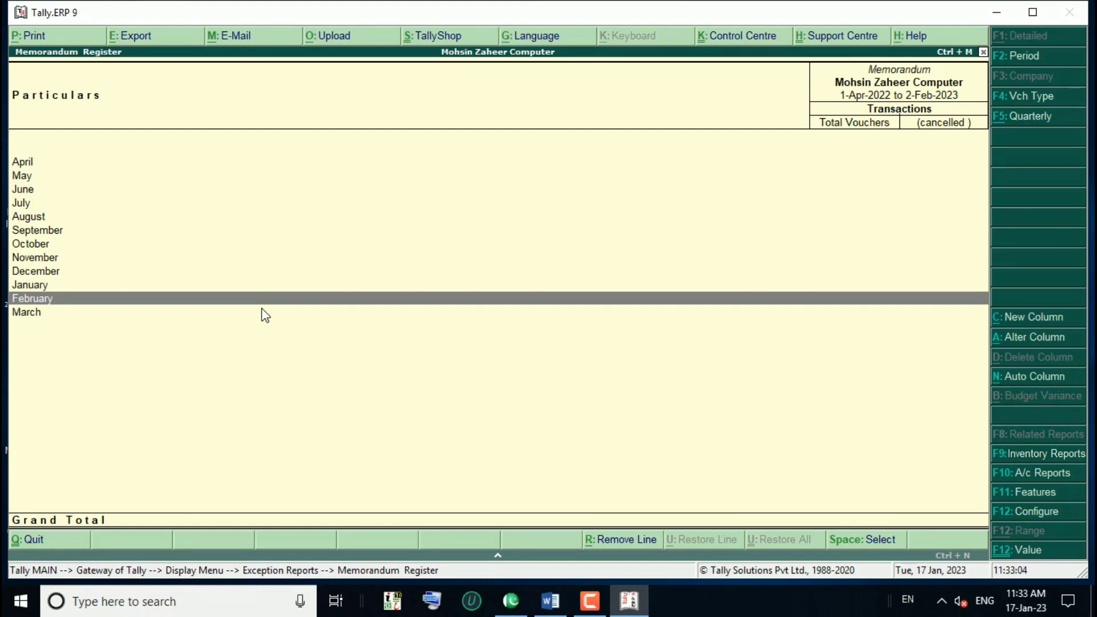
{"action": "key", "text": "Escape"}
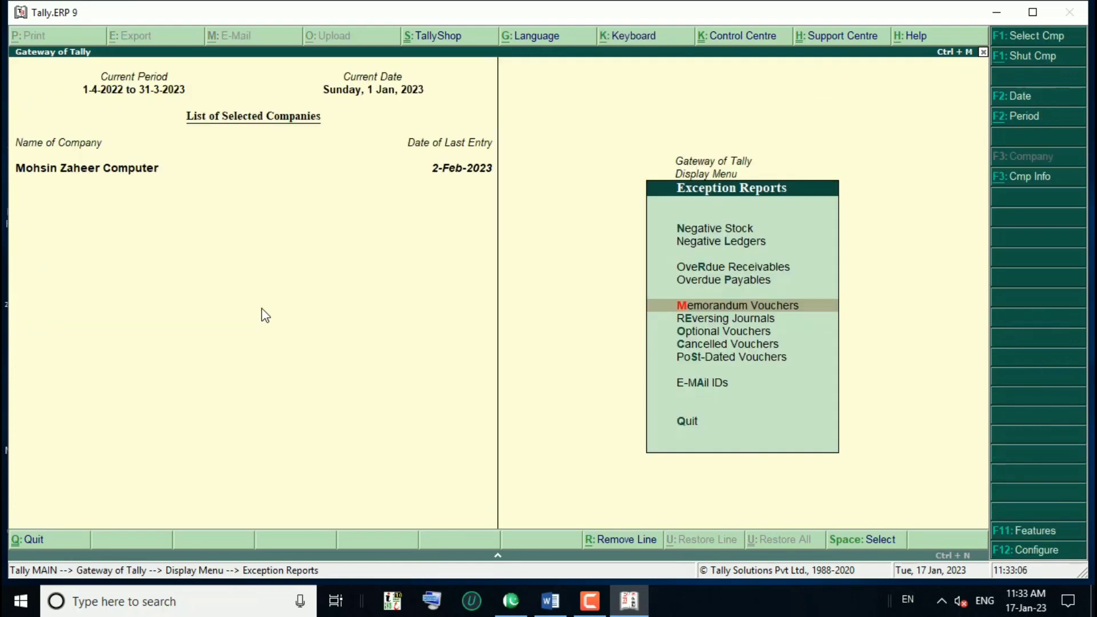
{"action": "key", "text": "Escape"}
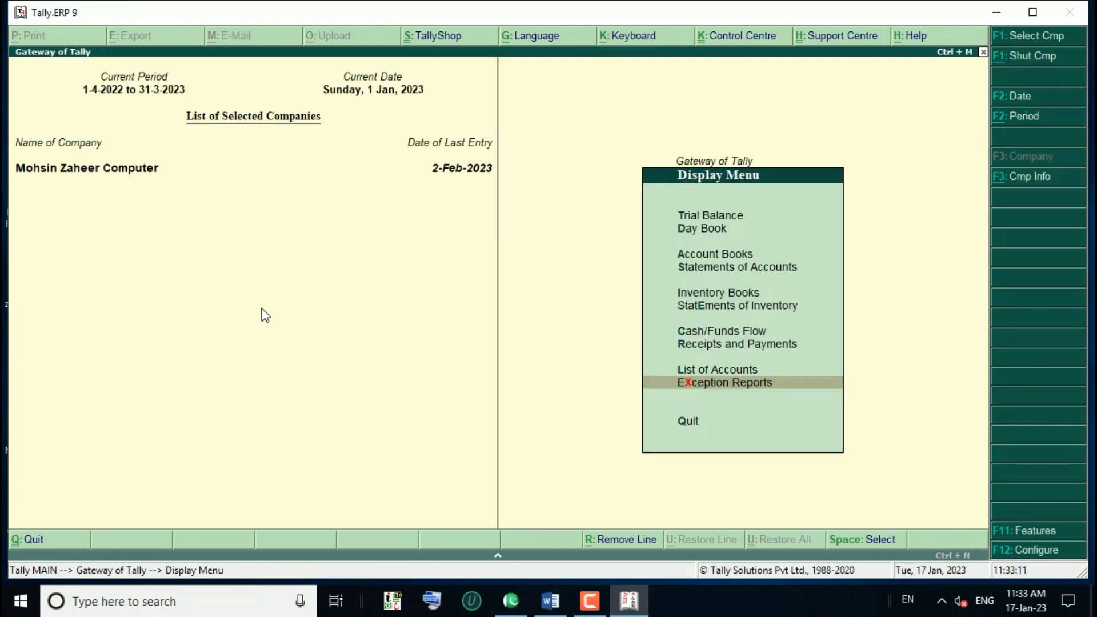
{"action": "key", "text": "Up"}
{"action": "key", "text": "Up"}
{"action": "key", "text": "Up"}
{"action": "key", "text": "Up"}
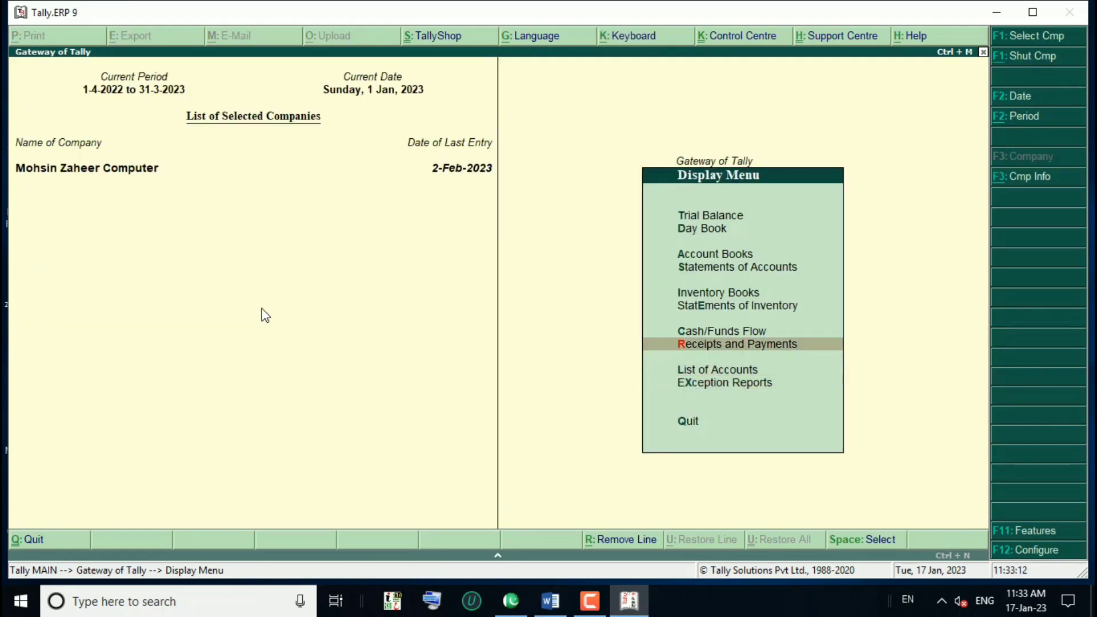
{"action": "key", "text": "Up"}
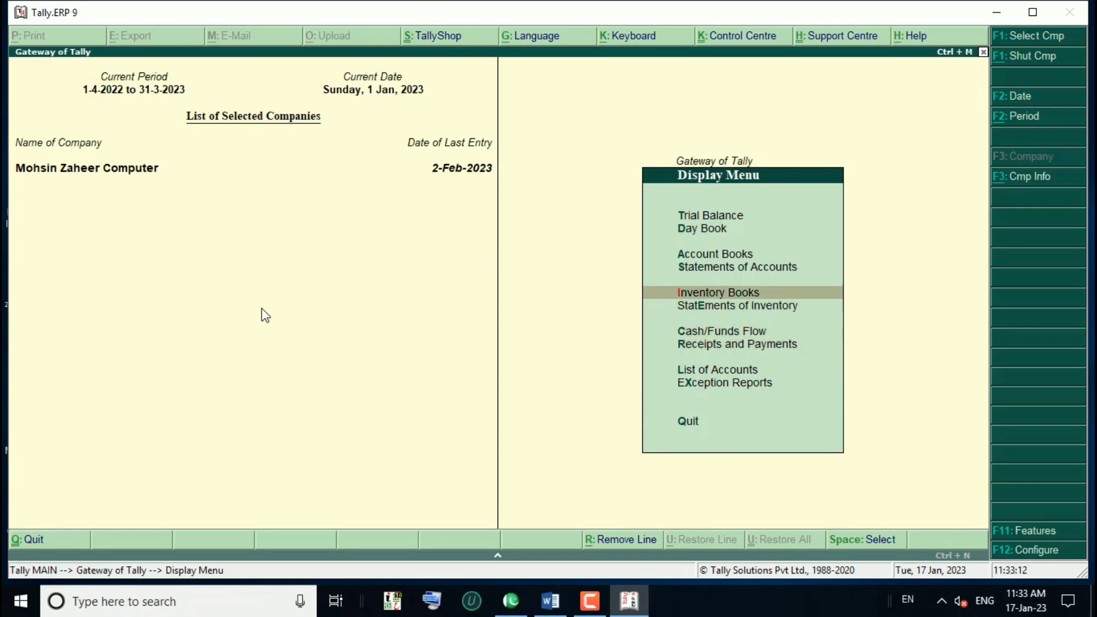
{"action": "key", "text": "Up"}
{"action": "key", "text": "Up"}
{"action": "key", "text": "Up"}
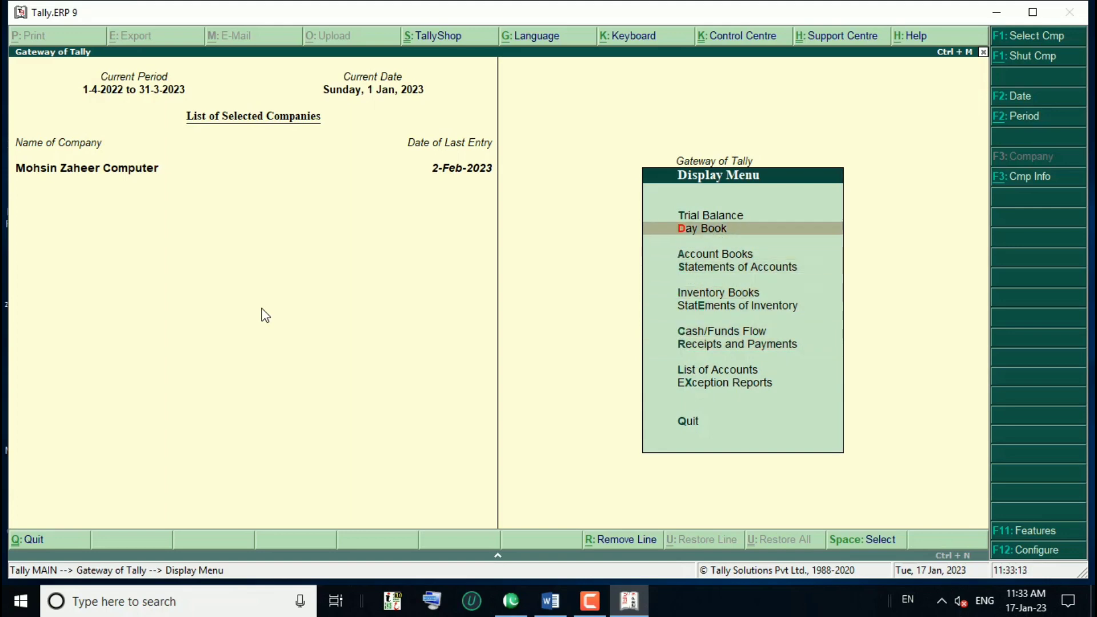
{"action": "key", "text": "Return"}
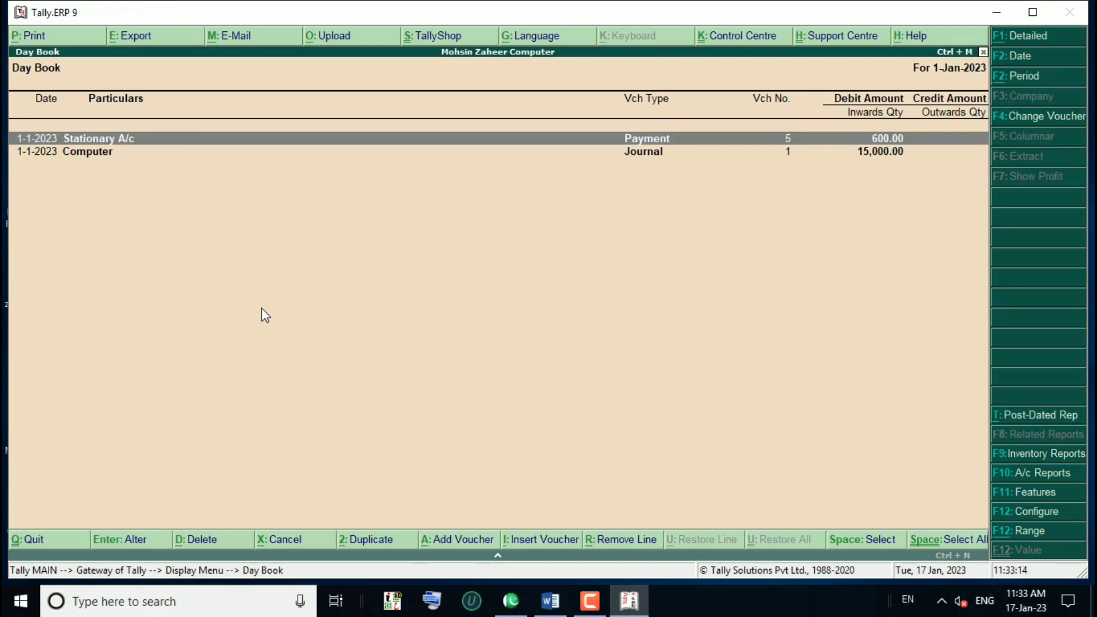